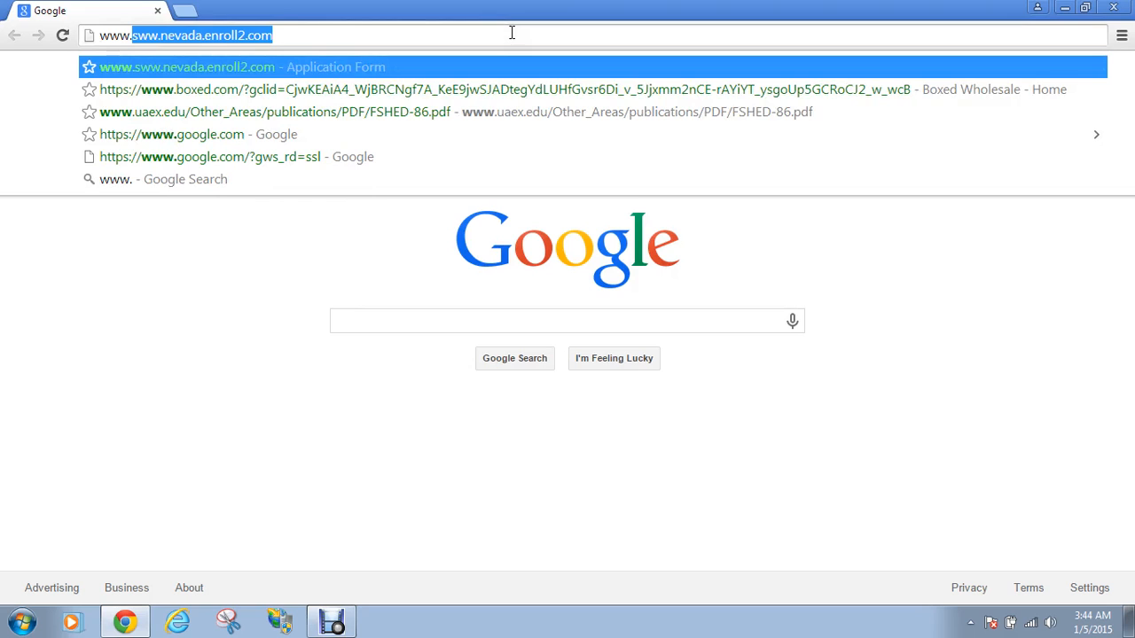
Load blogger.com in Chrome's address bar
text(blo)
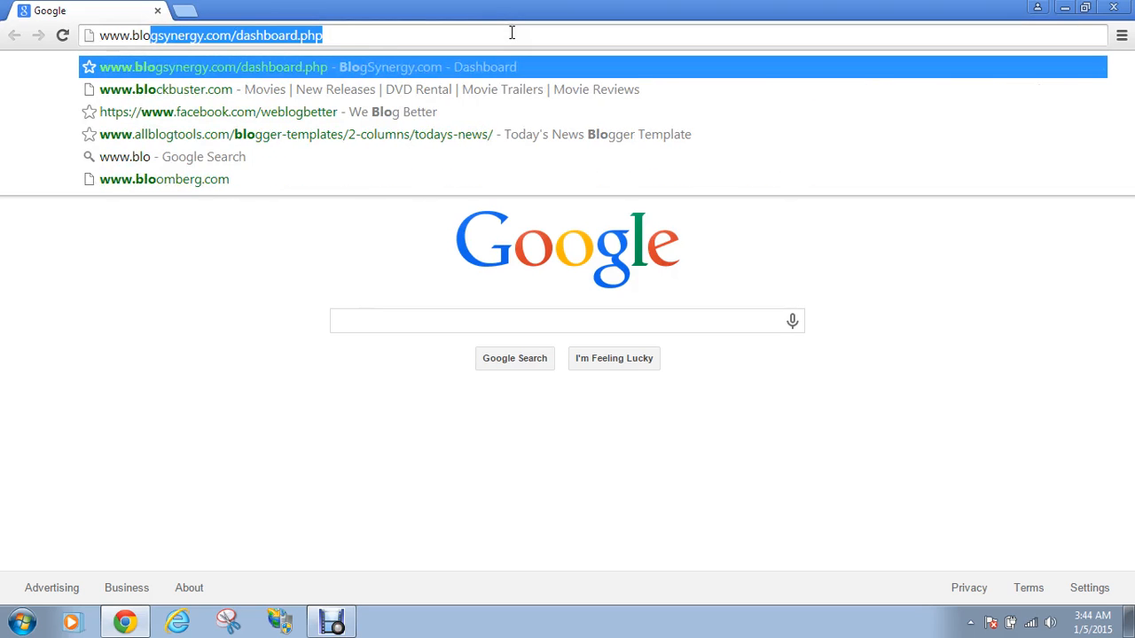
text(gger.com)
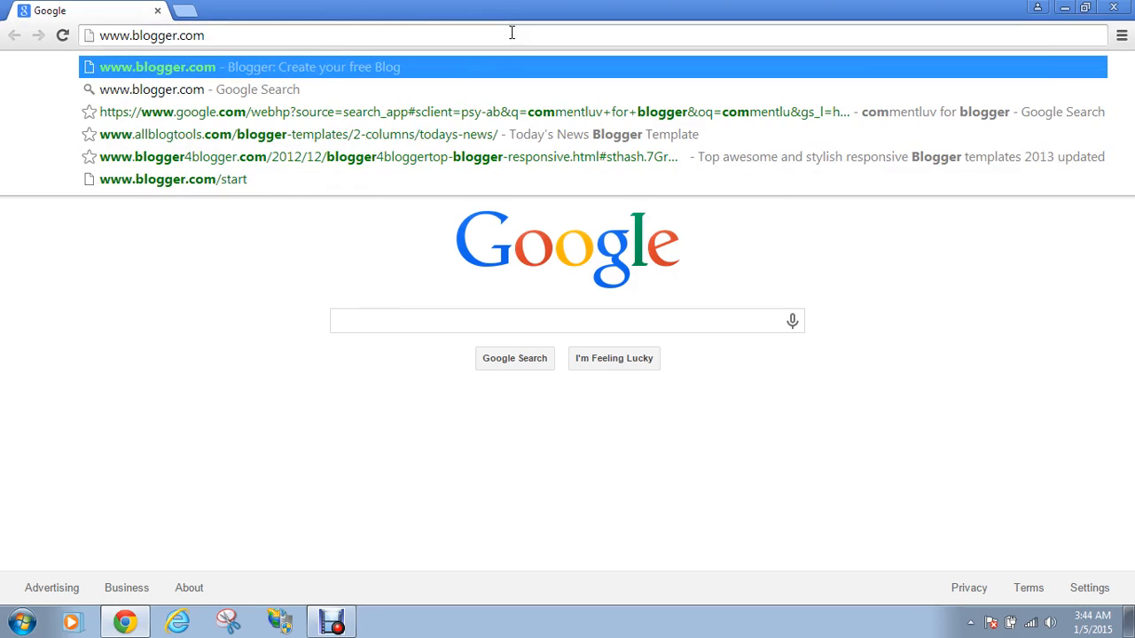
key(Return)
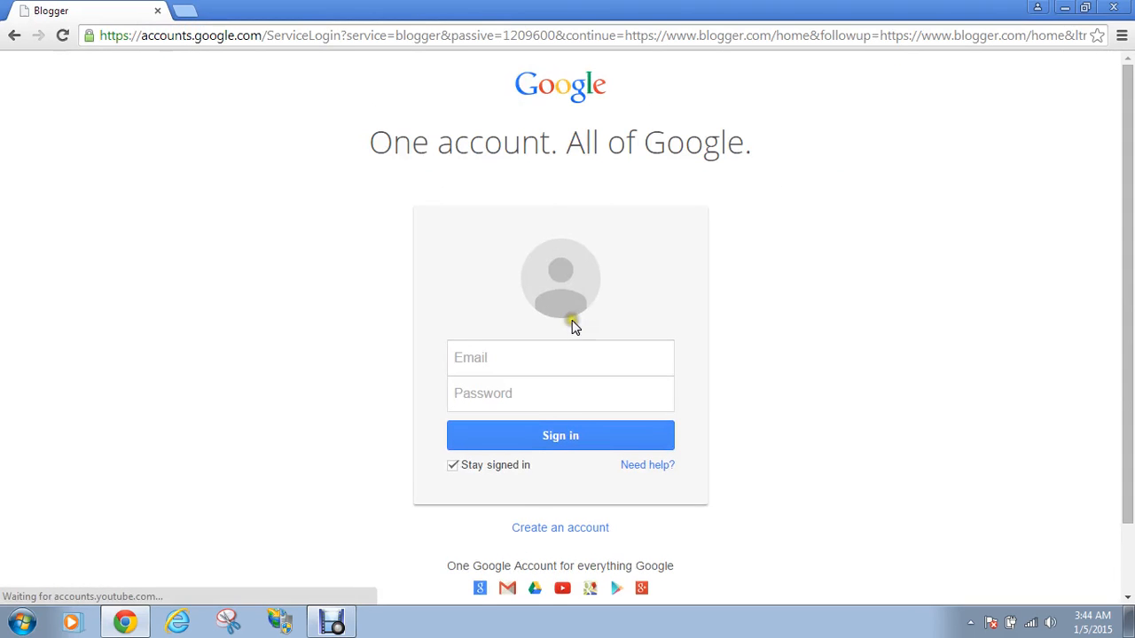
Sign in with the account username and password, with Stay signed in turned off
click(582, 362)
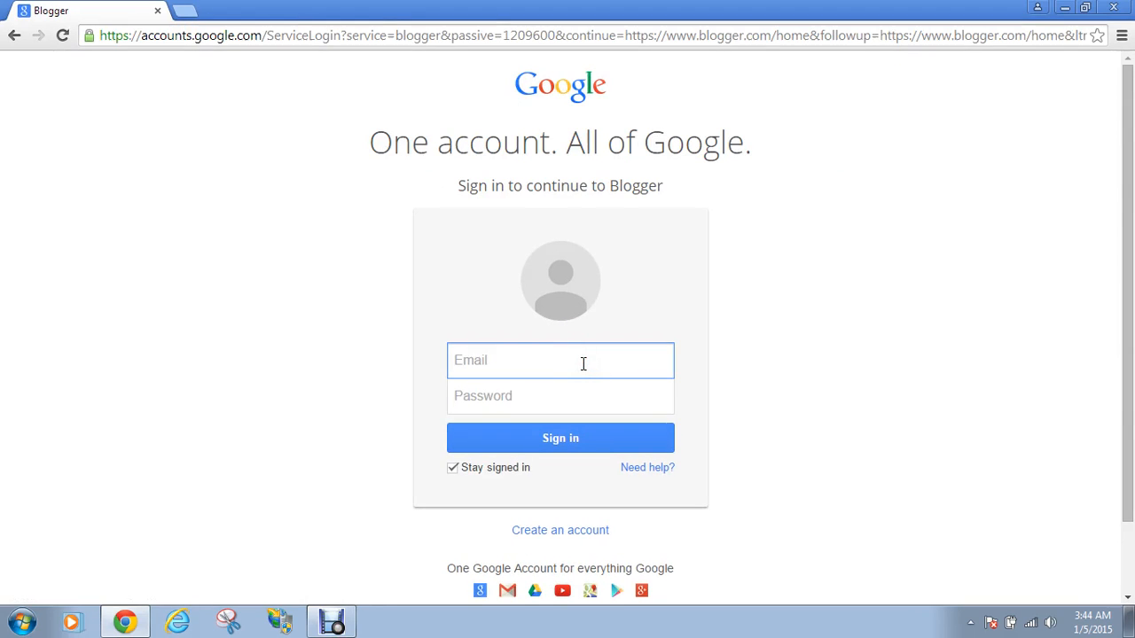
key(Tab)
text(****)
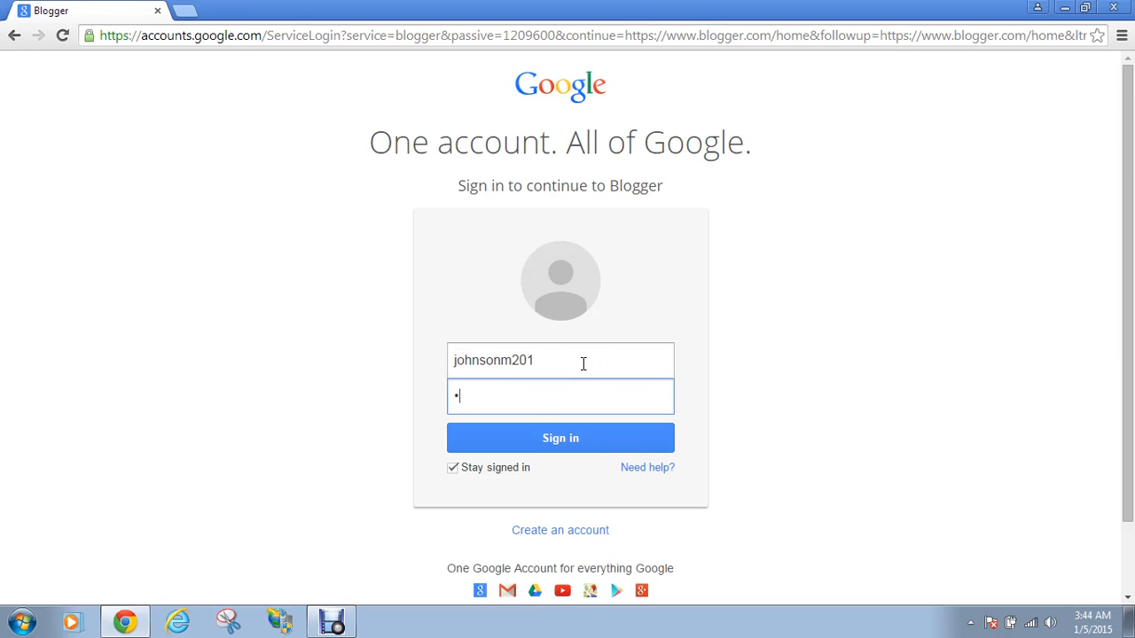
text(******)
click(458, 468)
click(488, 437)
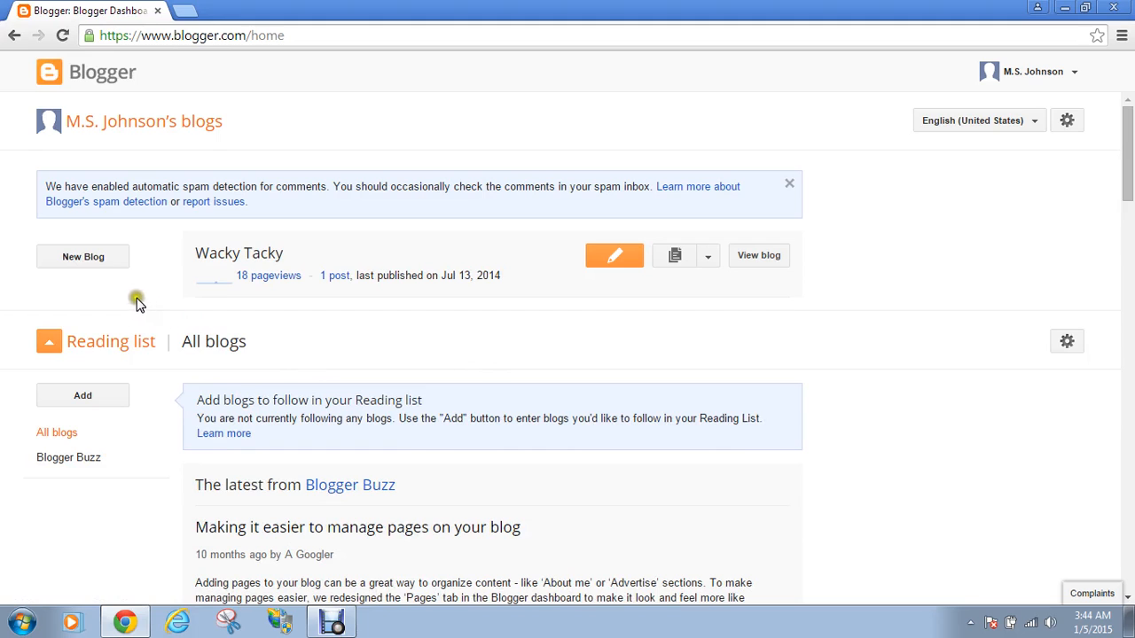
Start a new blog titled 'How To Start a Blog' and try the address 'startablog'
click(105, 260)
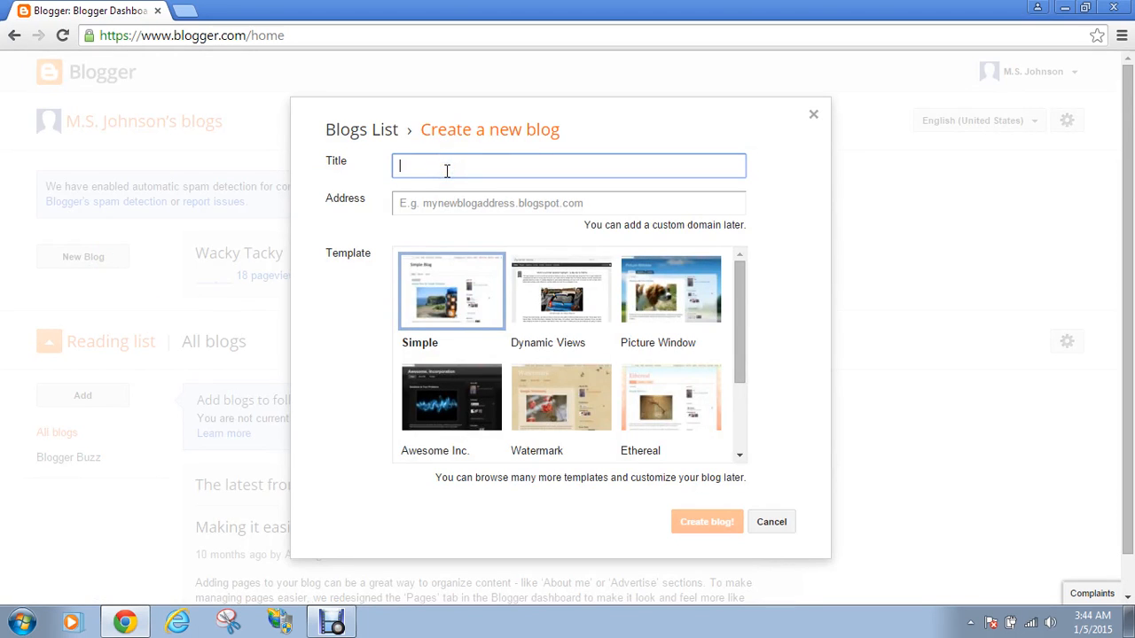
text(How To Start a Blog)
click(472, 198)
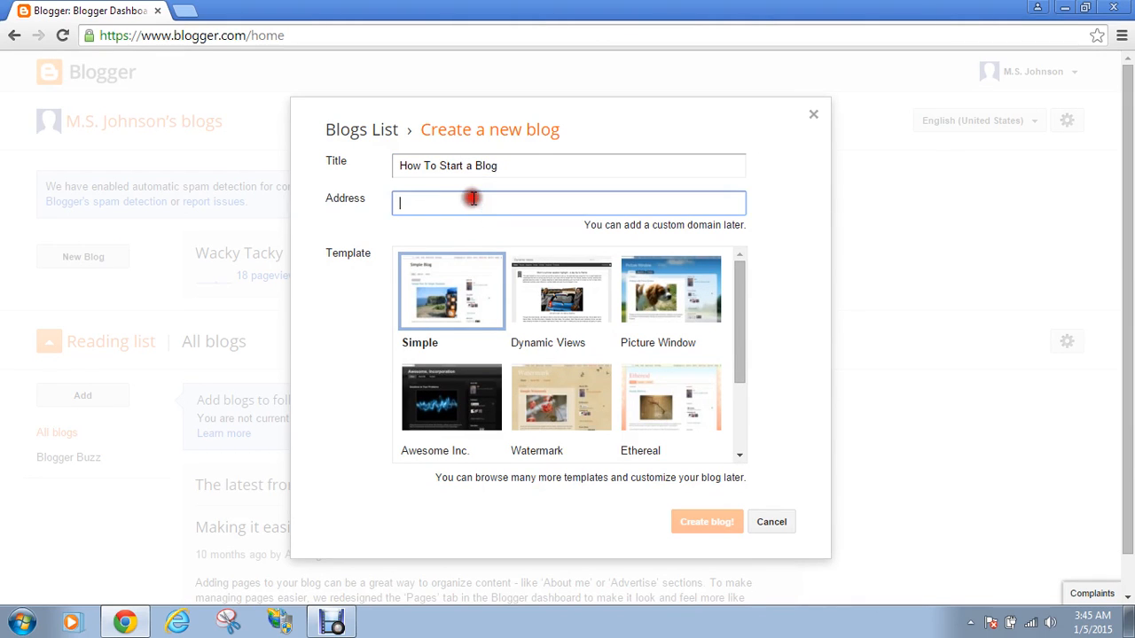
text(sta)
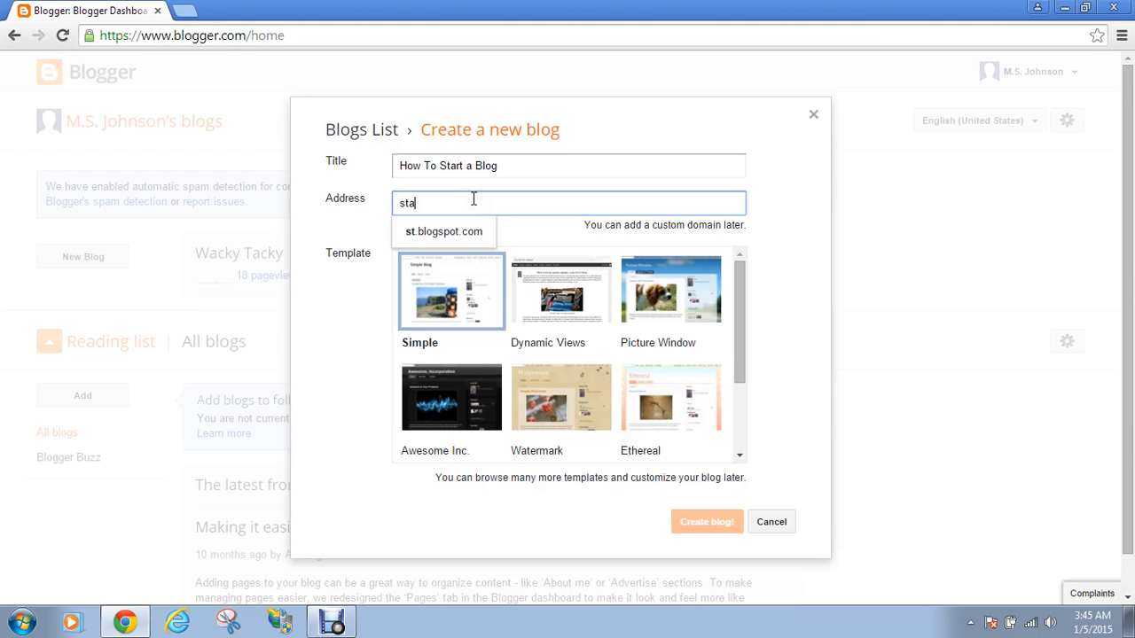
text(rtablog)
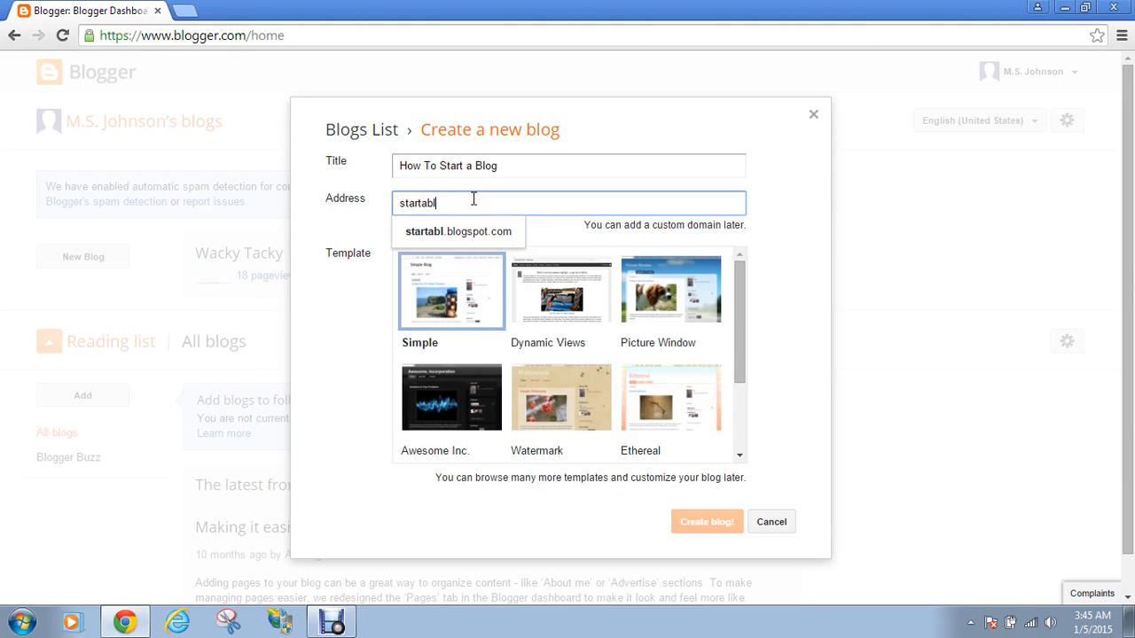
click(525, 168)
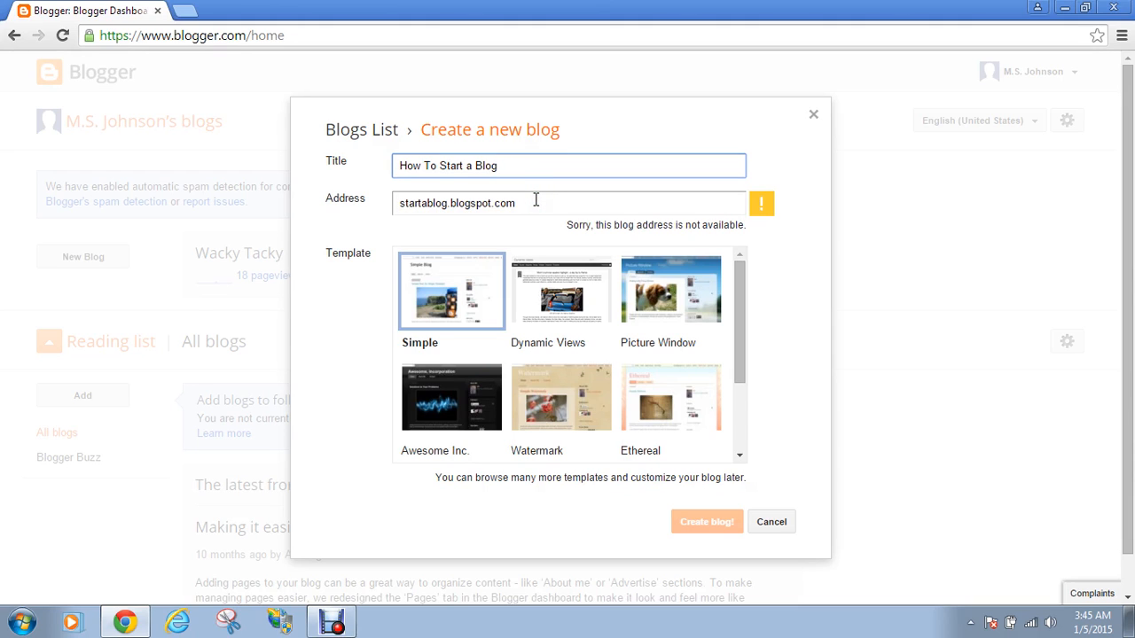
Try the addresses 'startingablog' and 'bloggerific', which turn out unavailable
click(534, 202)
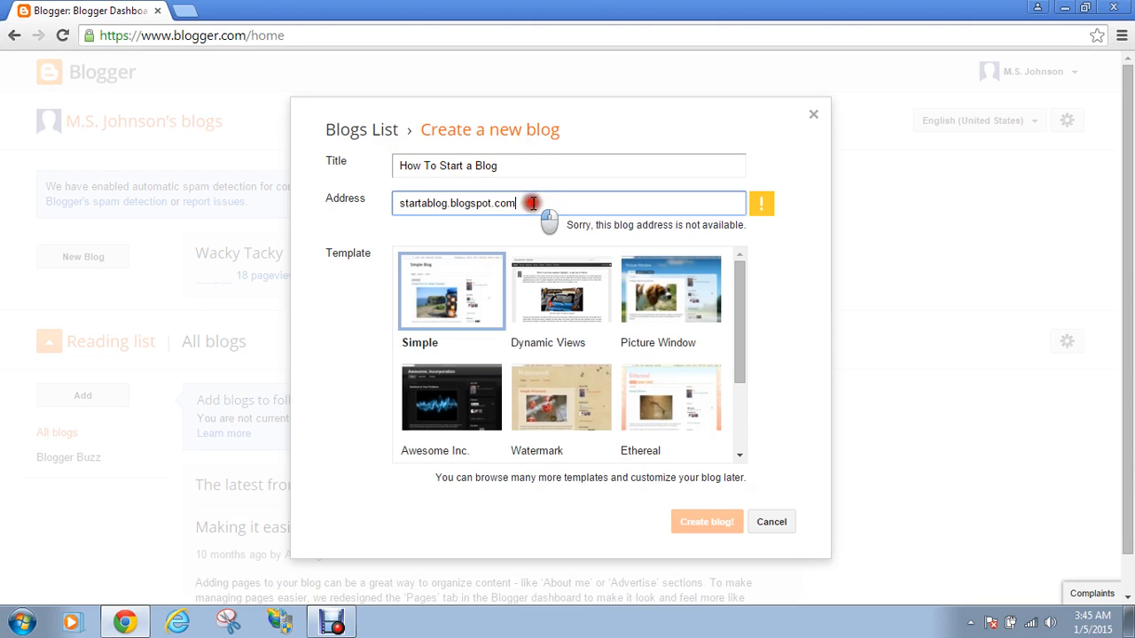
drag(535, 203, 221, 244)
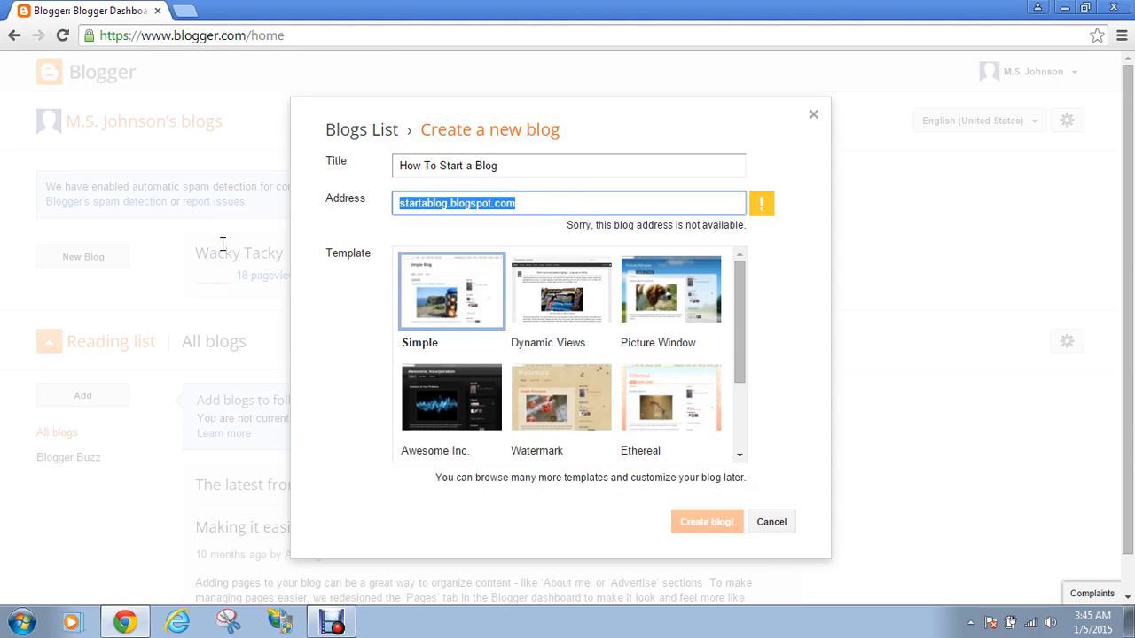
text(startingablog)
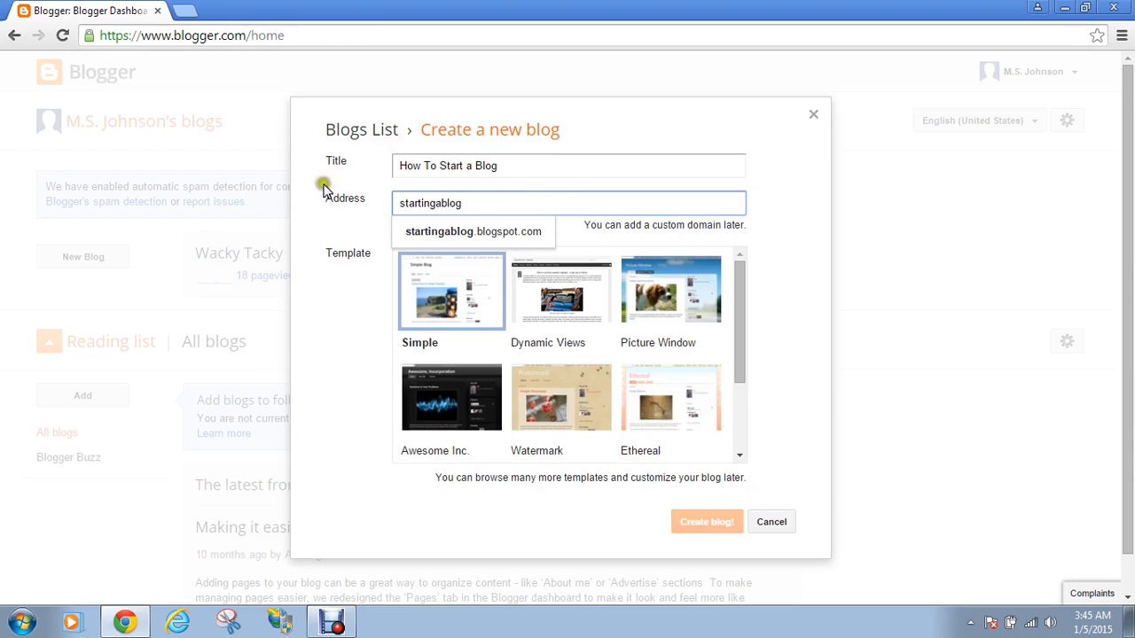
click(456, 168)
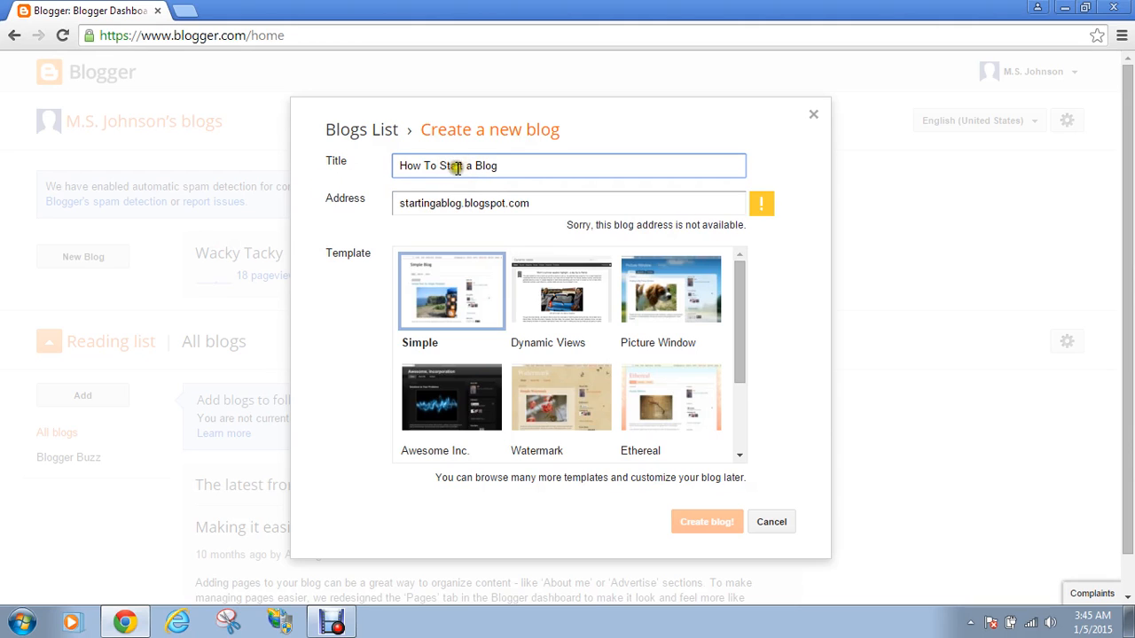
drag(542, 203, 197, 195)
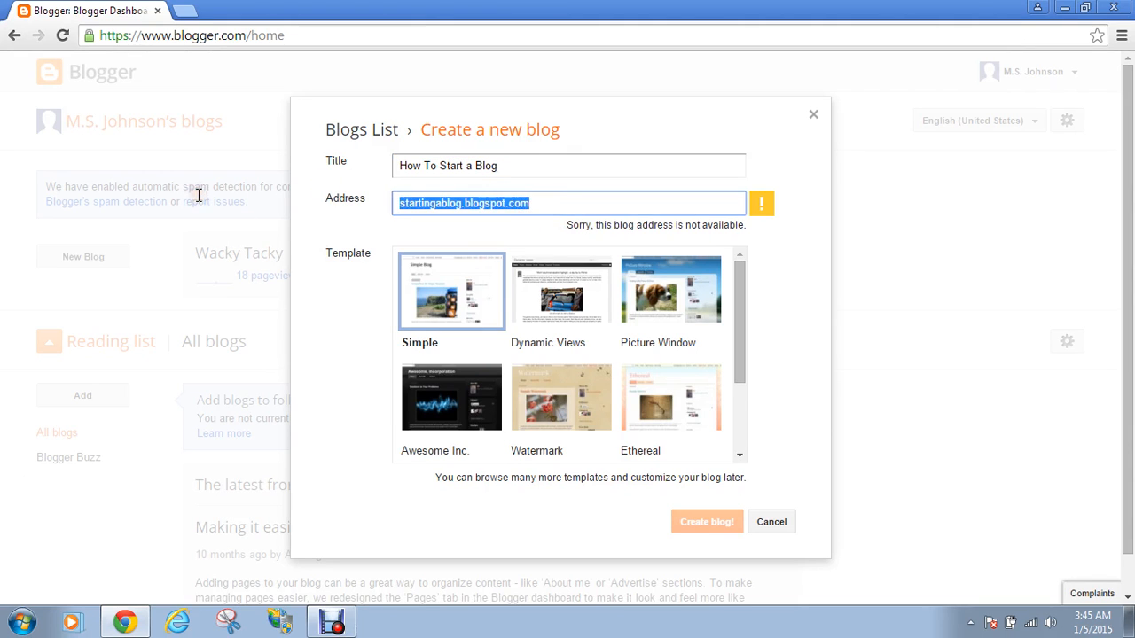
text(blogger)
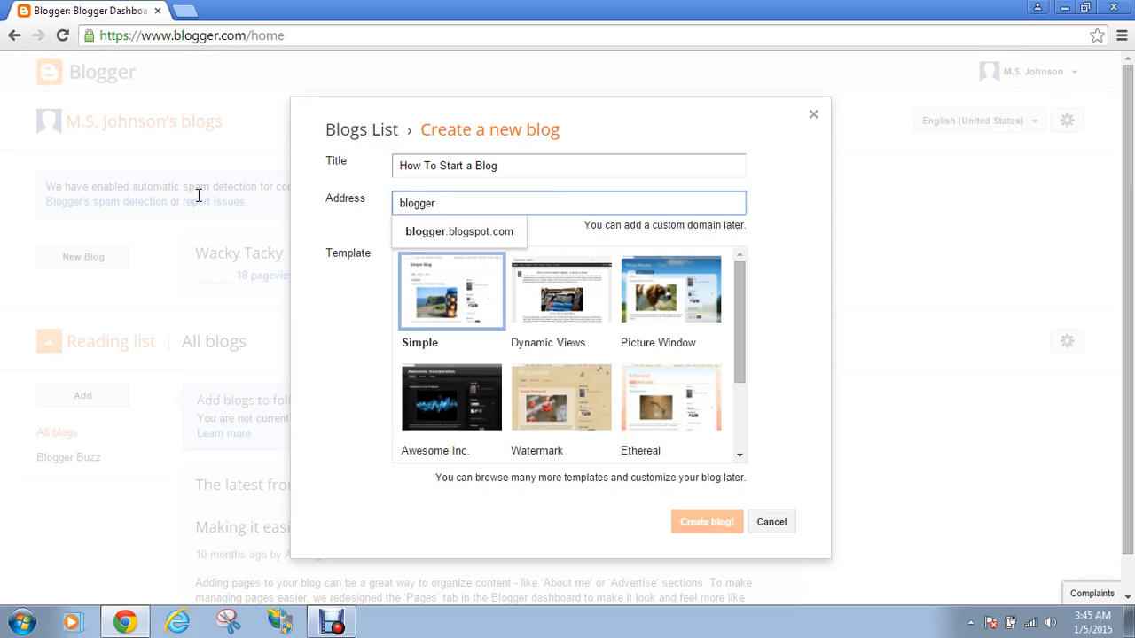
text(ific)
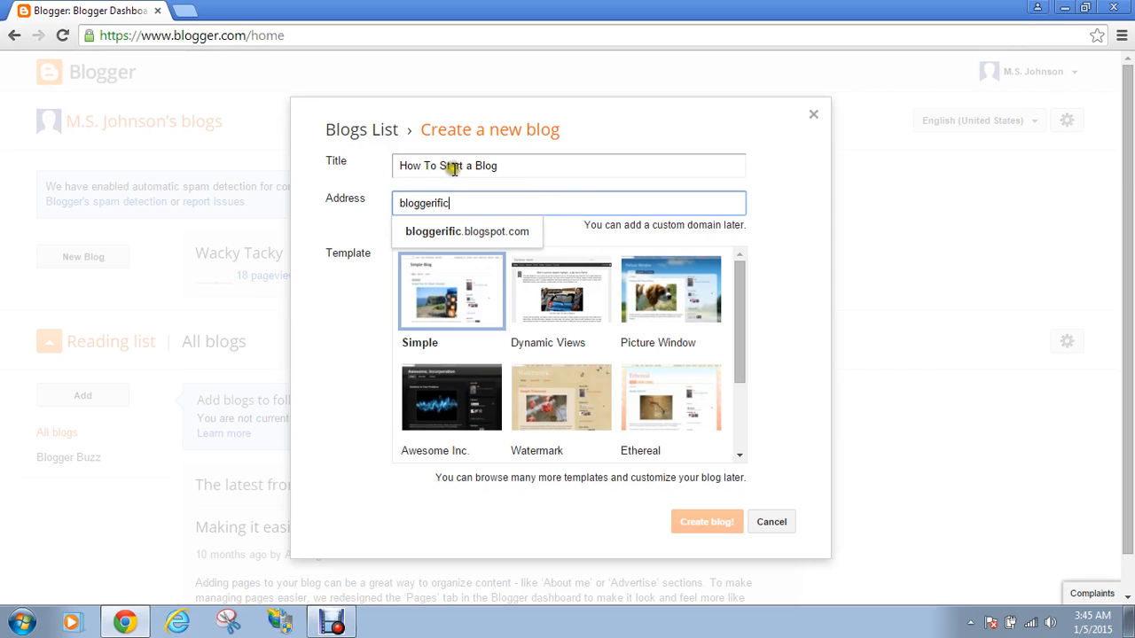
click(453, 169)
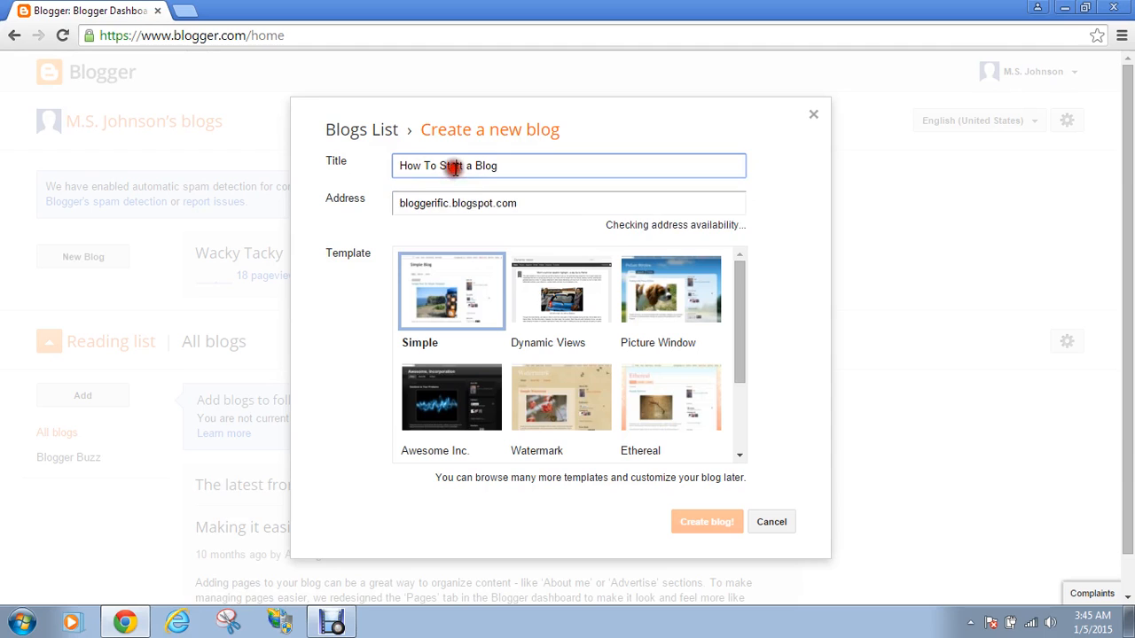
Replace the address with 'startablog123'
click(514, 203)
key(ctrl+a)
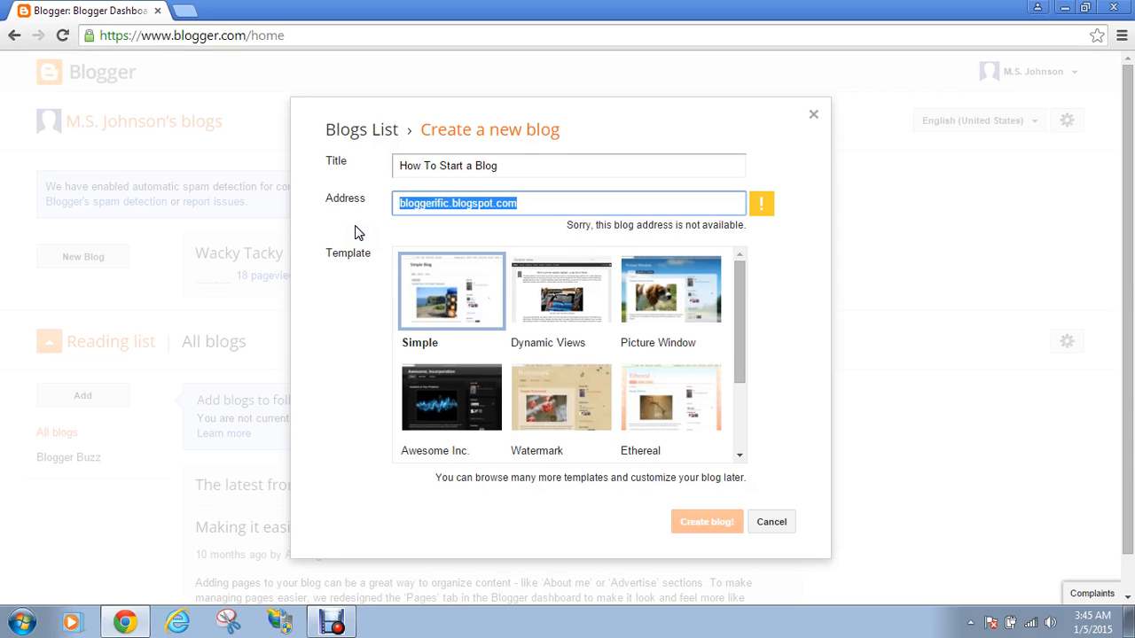
text(start)
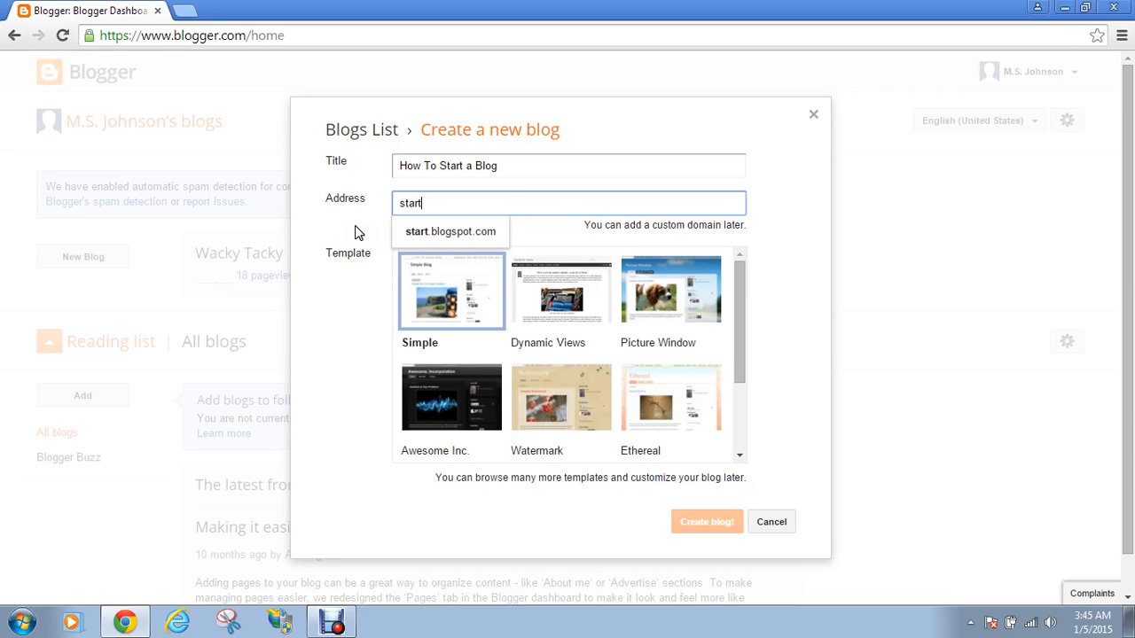
text(to)
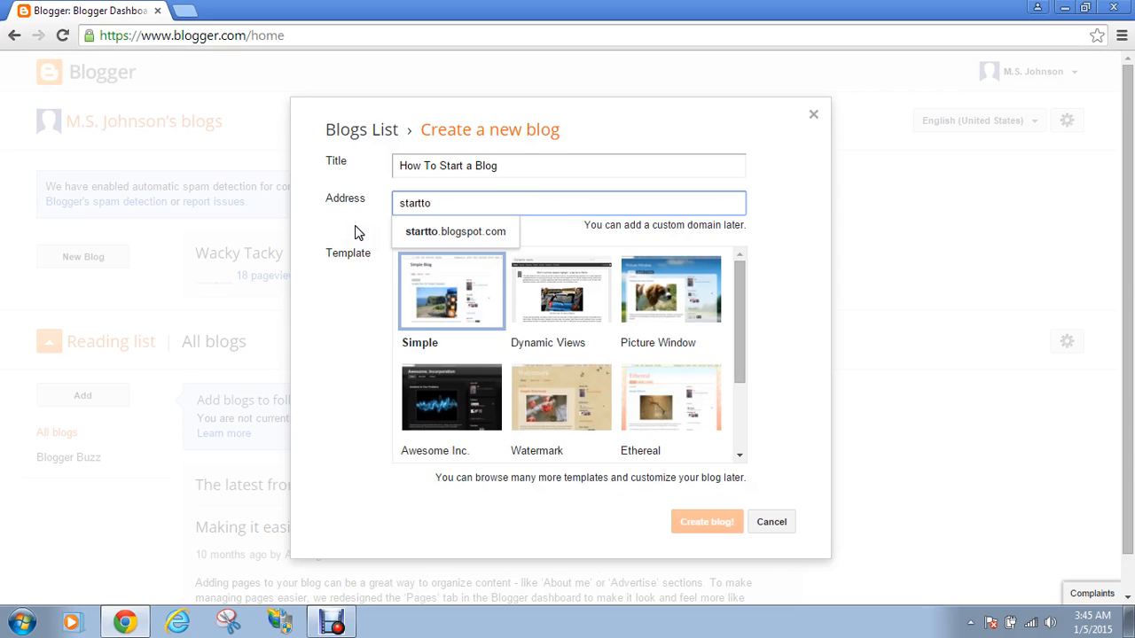
key(BackSpace)
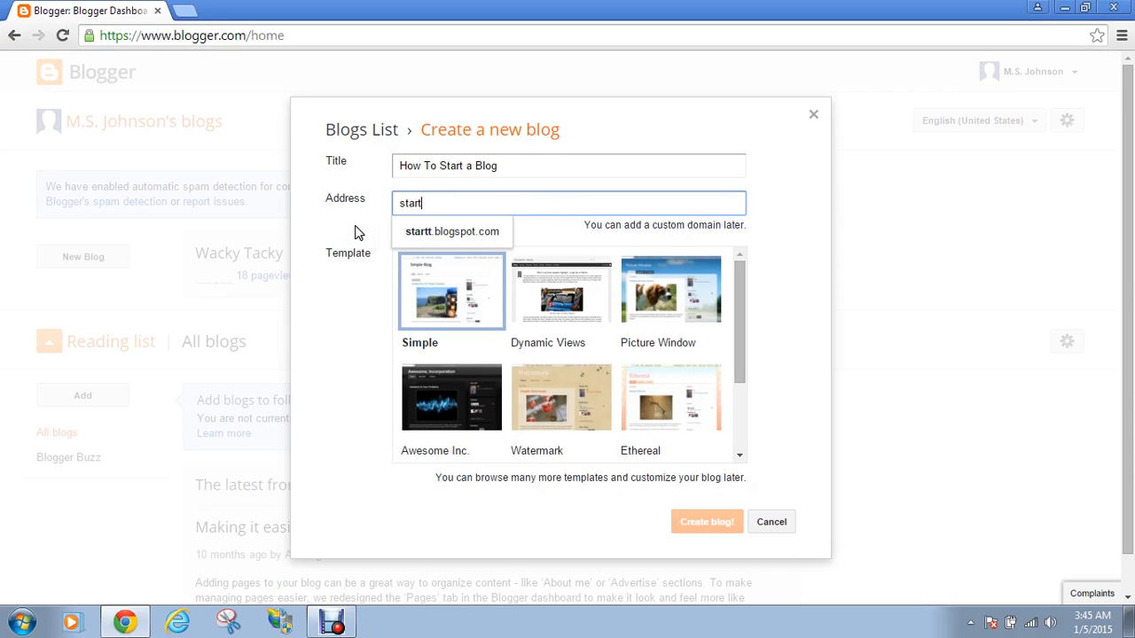
key(BackSpace)
text(ablo)
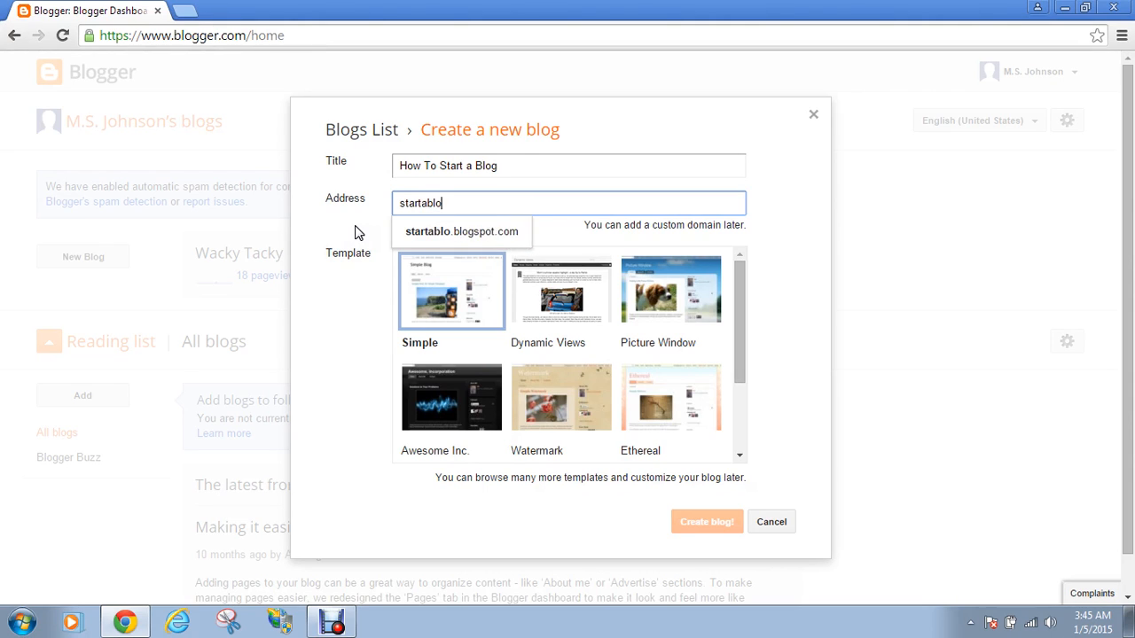
text(g)
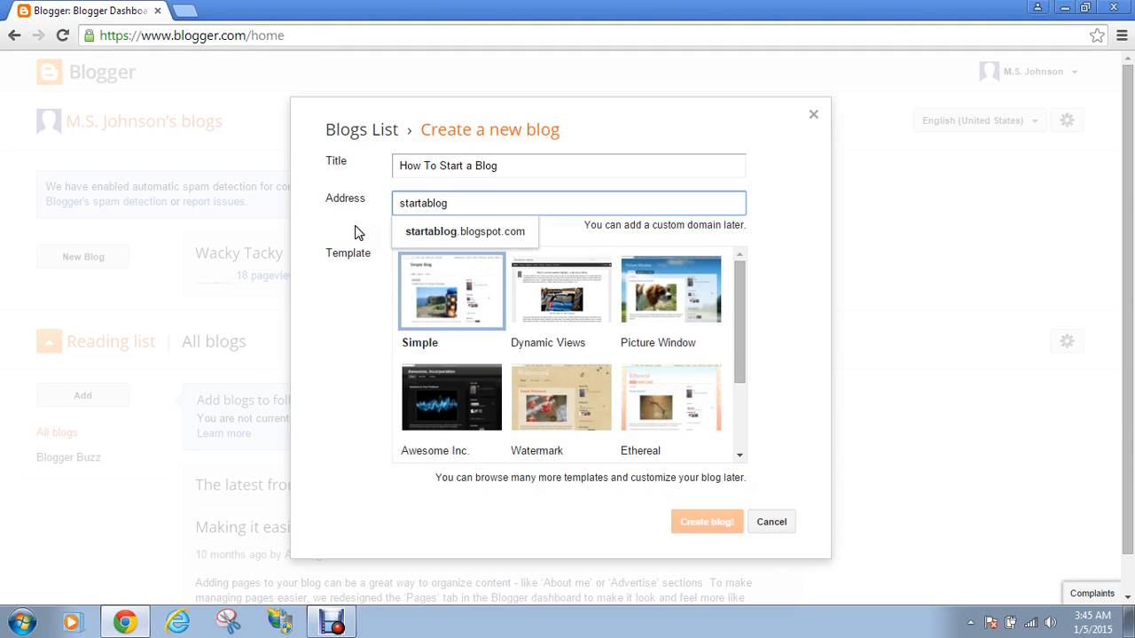
text(123)
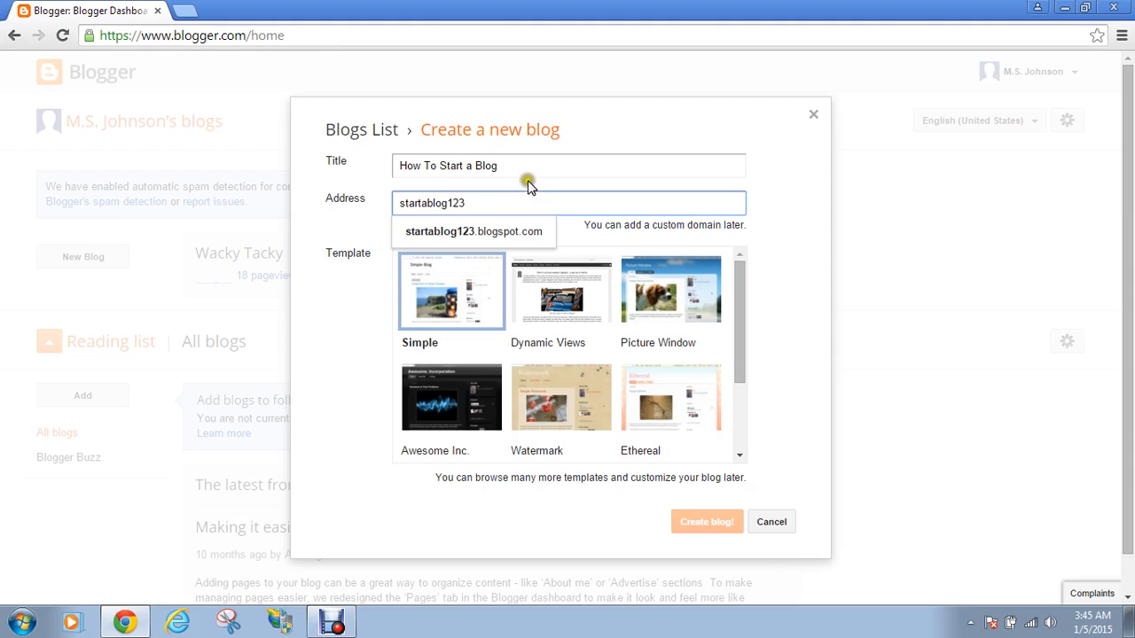
Confirm startablog123.blogspot.com is available and pick the Dynamic Views template
click(535, 172)
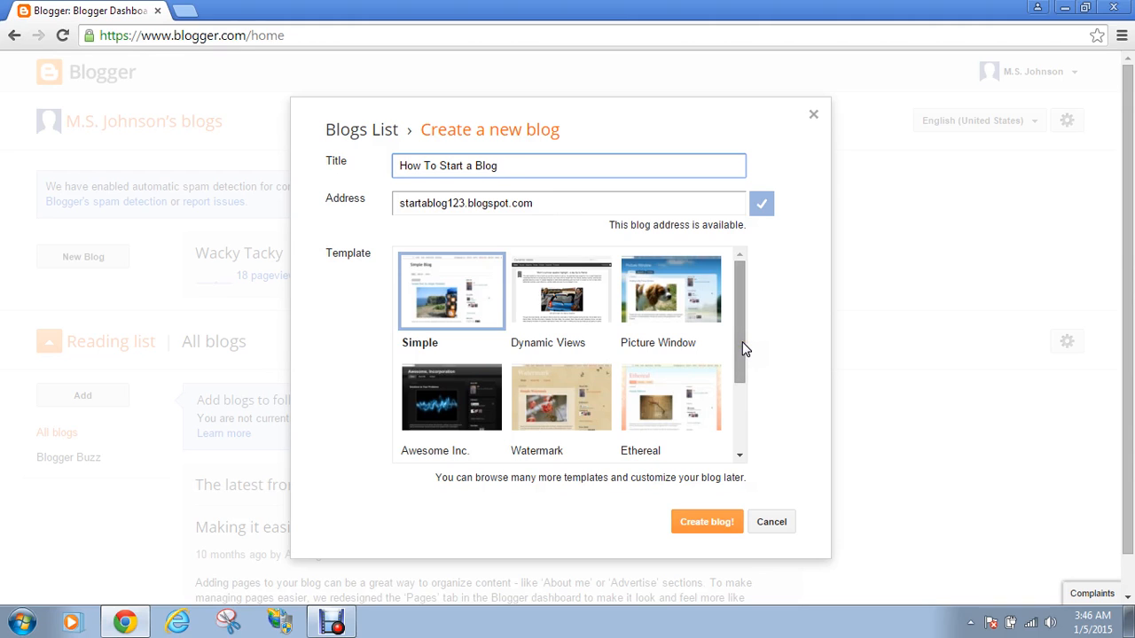
mouse_move(740, 348)
mouse_down()
mouse_move(739, 369)
mouse_move(735, 327)
mouse_up()
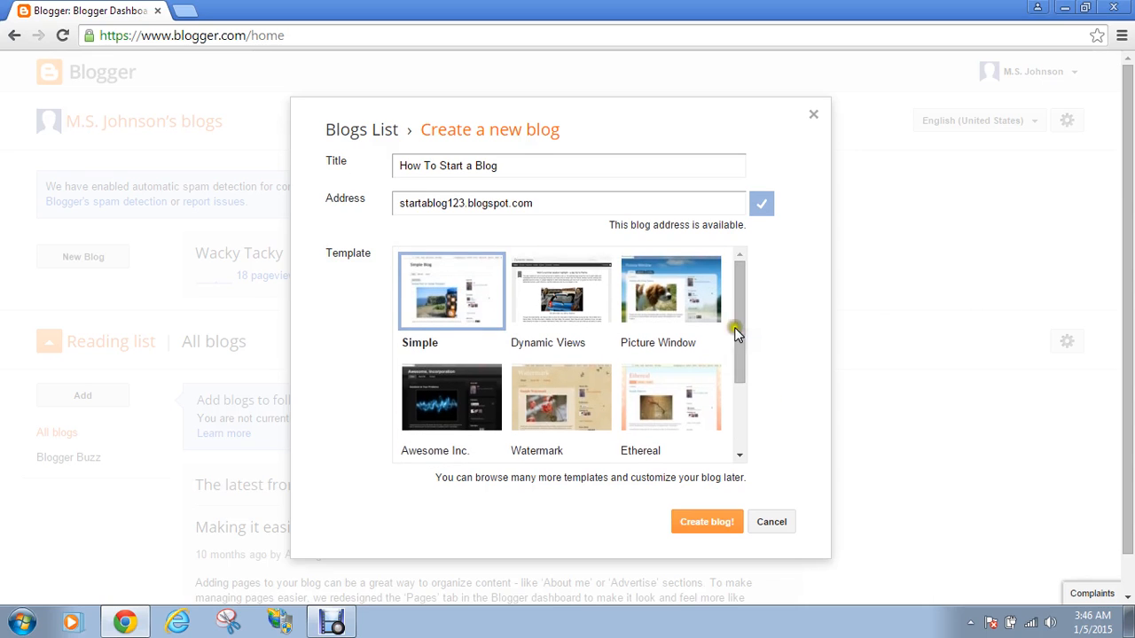
click(552, 293)
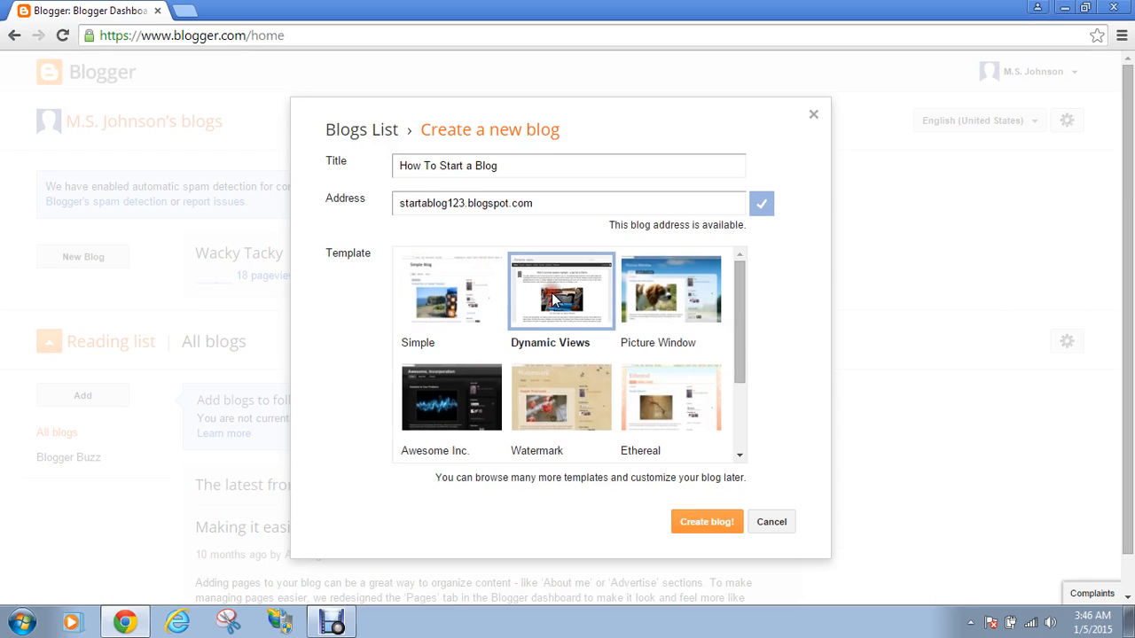
Create the 'How To Start a Blog' blog and begin its first post
click(722, 535)
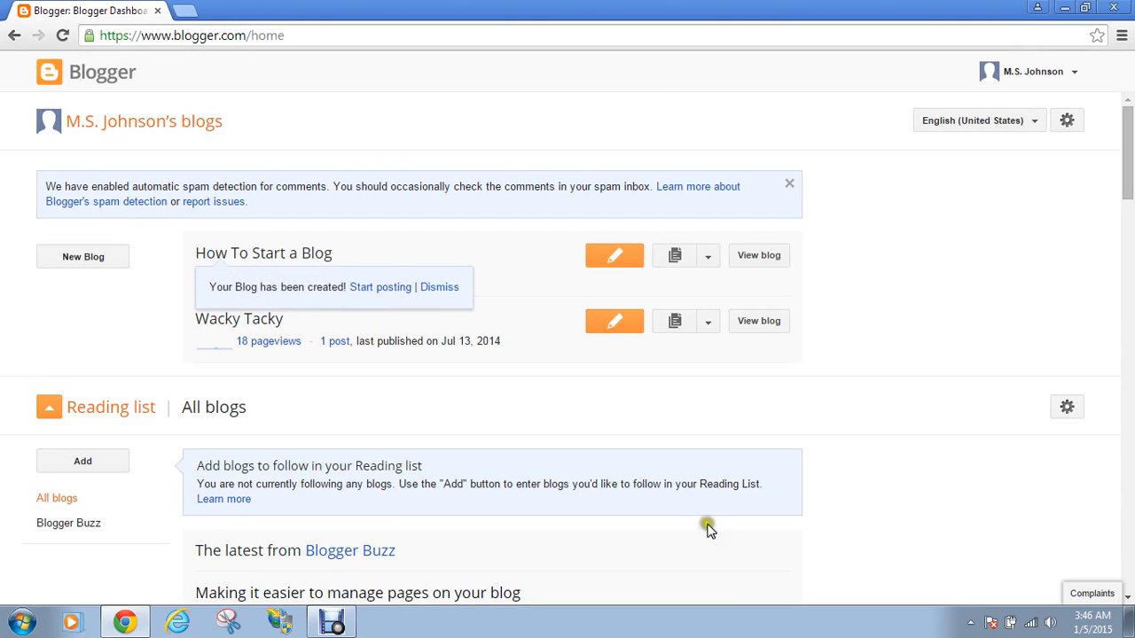
click(393, 288)
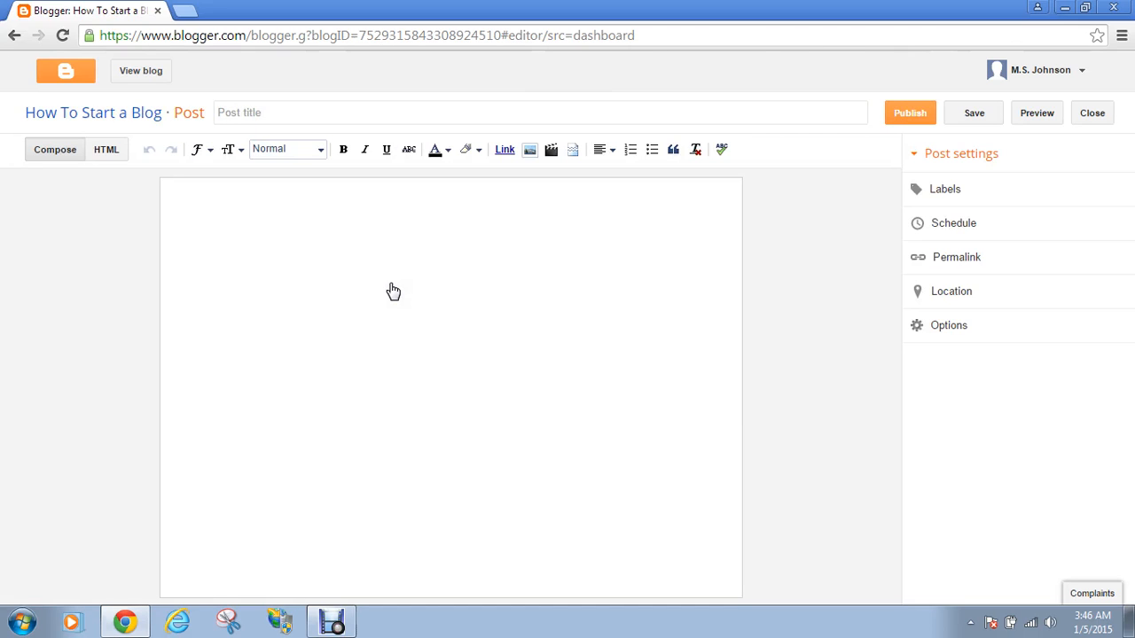
Write the post body 'This is a test' and title the post 'Test 1'
click(466, 247)
text(This is a test)
click(446, 112)
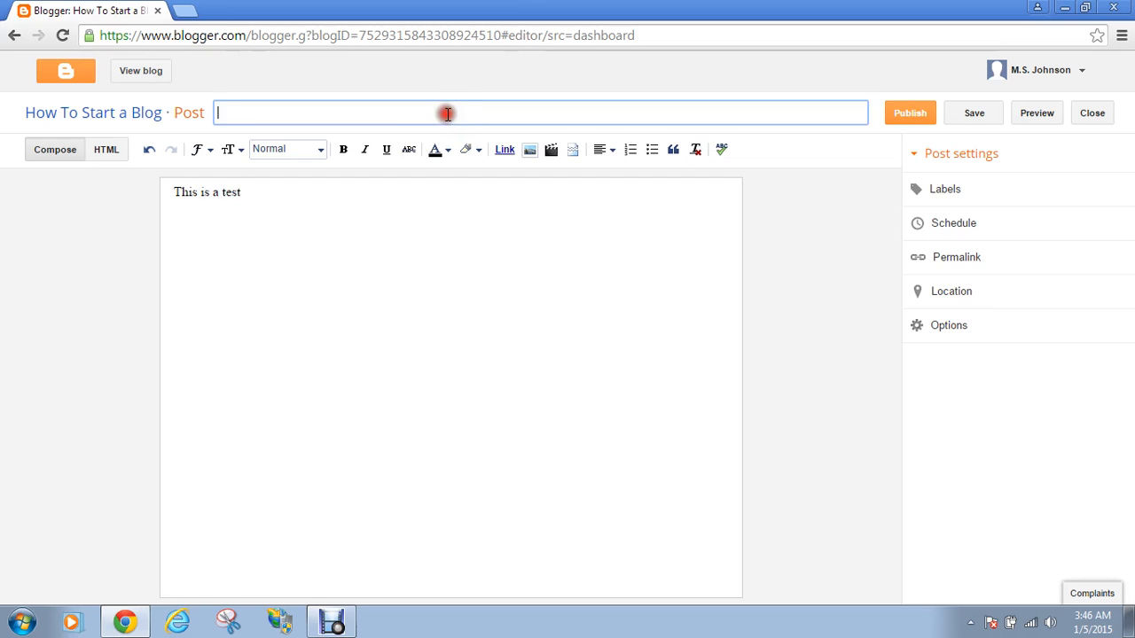
text(Test 1)
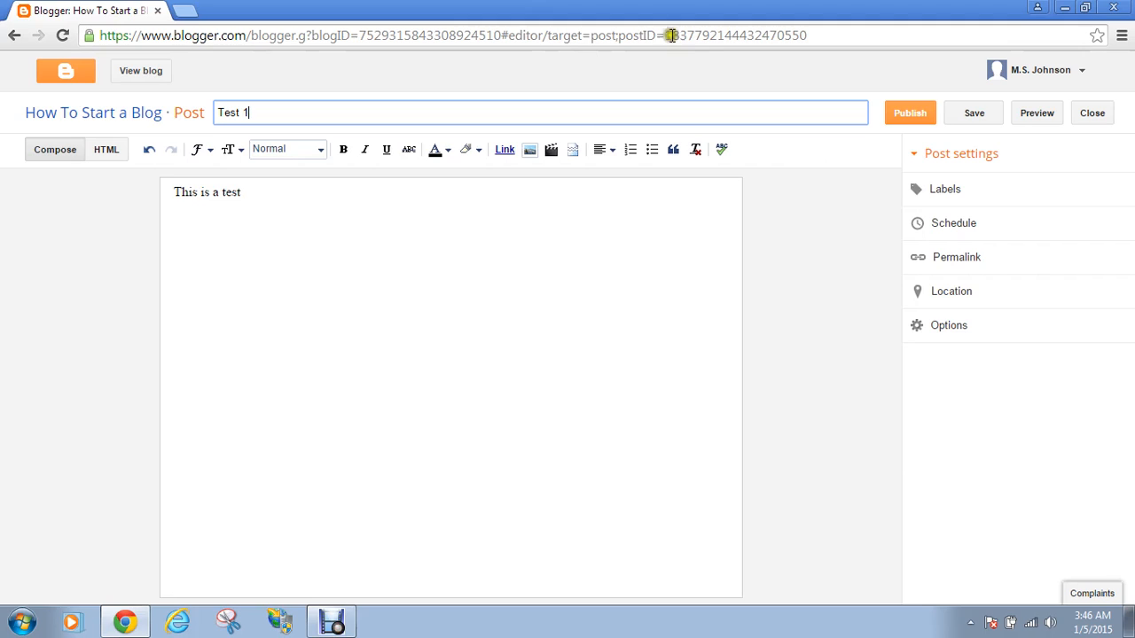
click(445, 256)
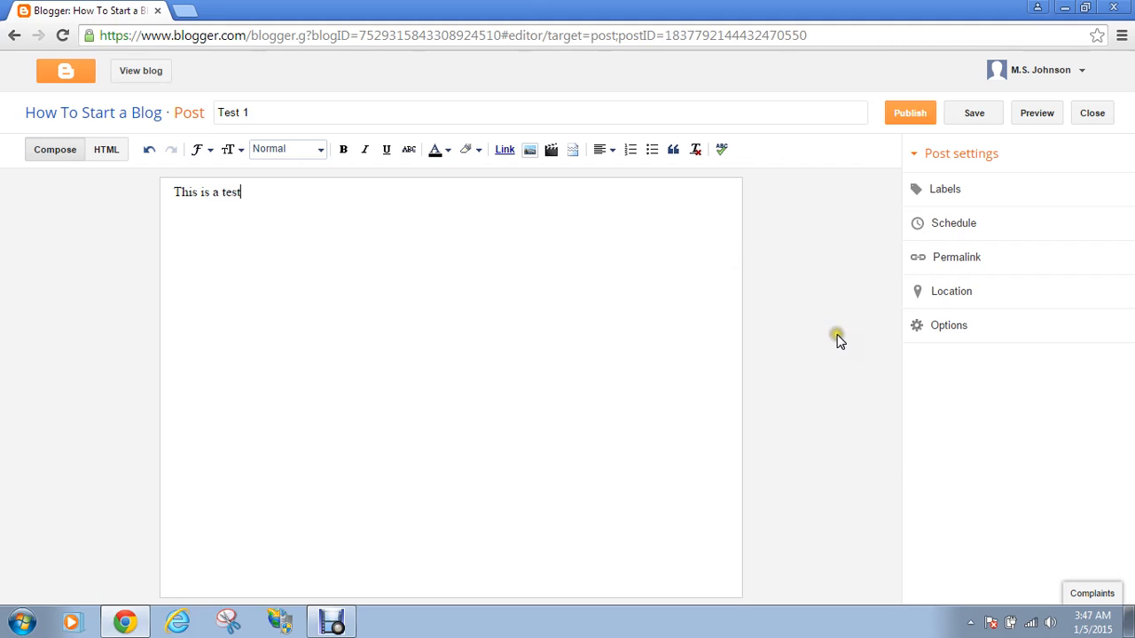
click(964, 191)
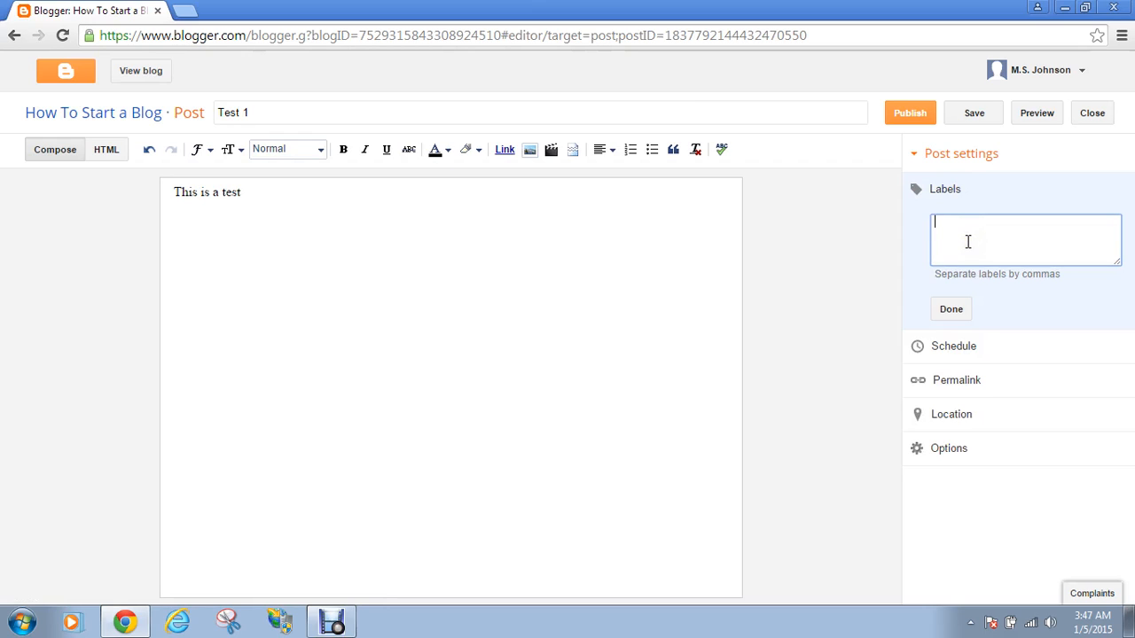
Enter the labels technology, ipods and apple for the Test 1 post
text(technology,ipods,apple)
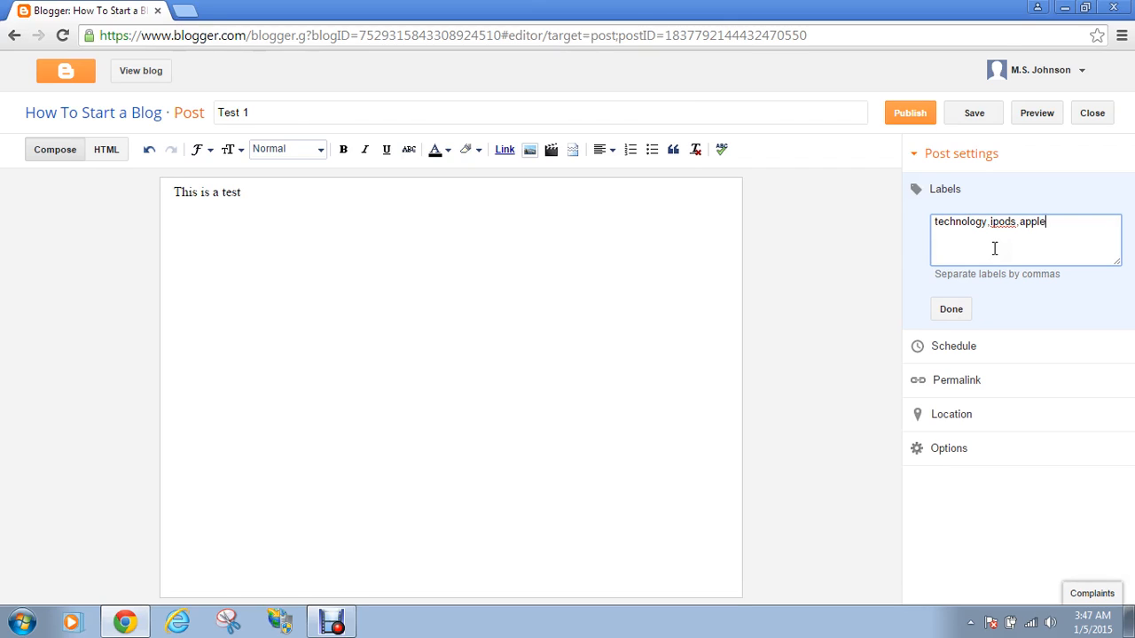
click(958, 312)
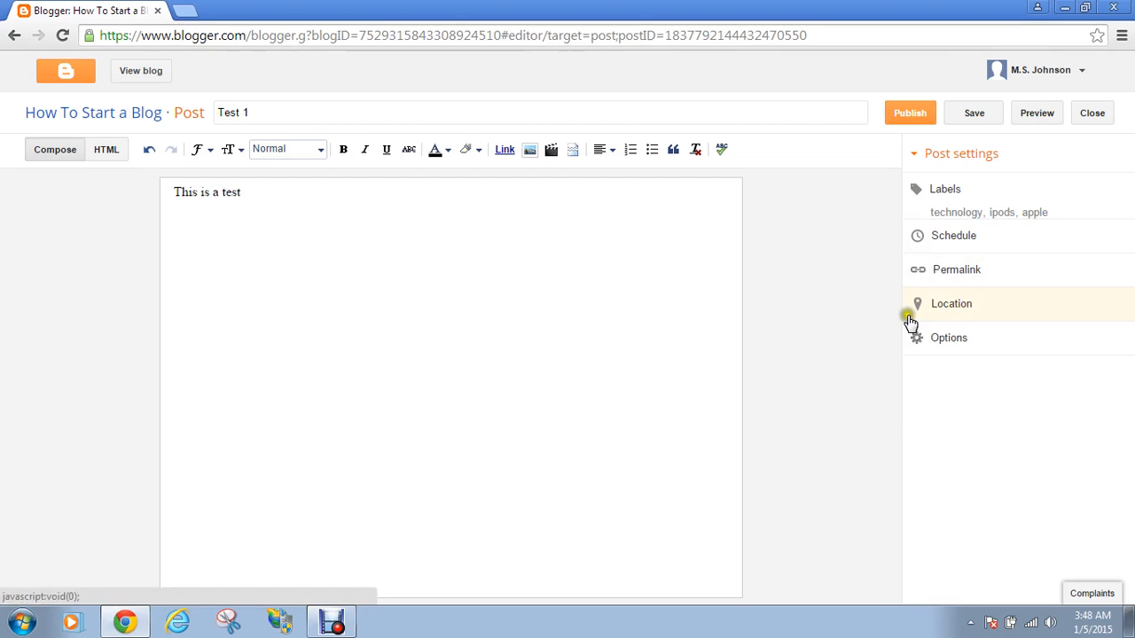
Try a custom publish date and time, then set the schedule back to Automatic
click(965, 247)
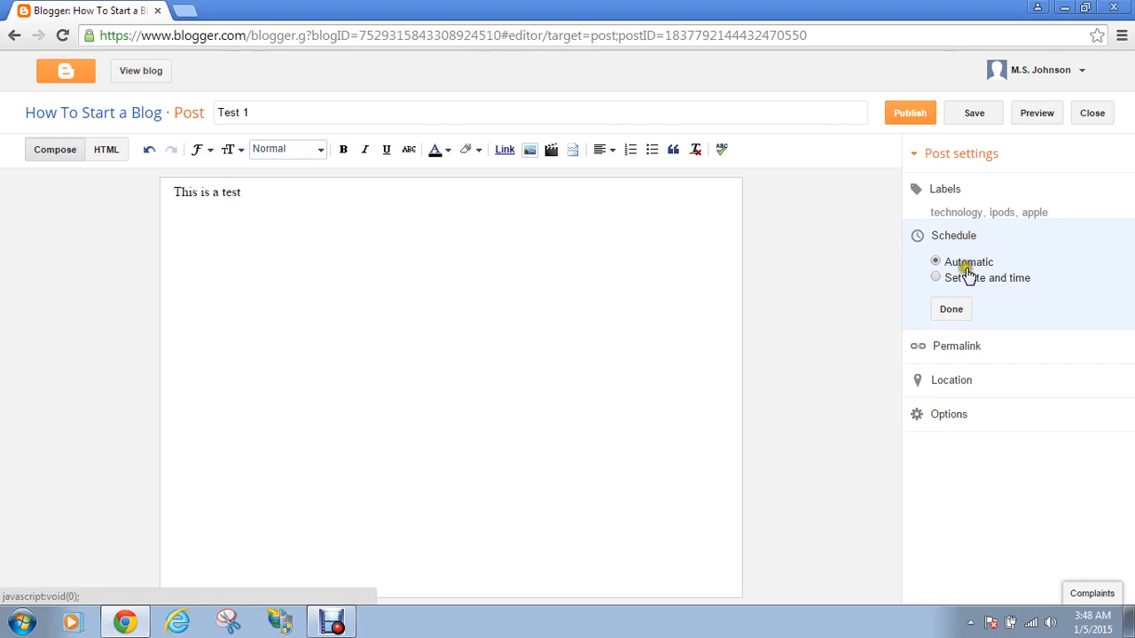
click(965, 278)
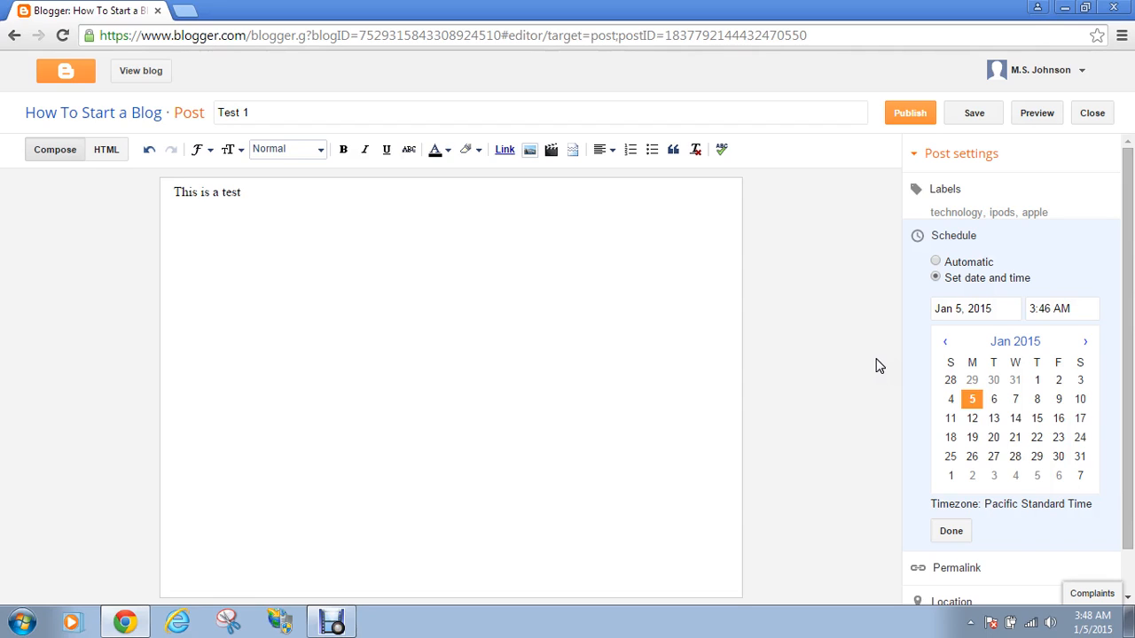
click(674, 288)
click(628, 224)
click(631, 186)
click(624, 254)
click(626, 219)
click(625, 200)
click(625, 253)
click(936, 262)
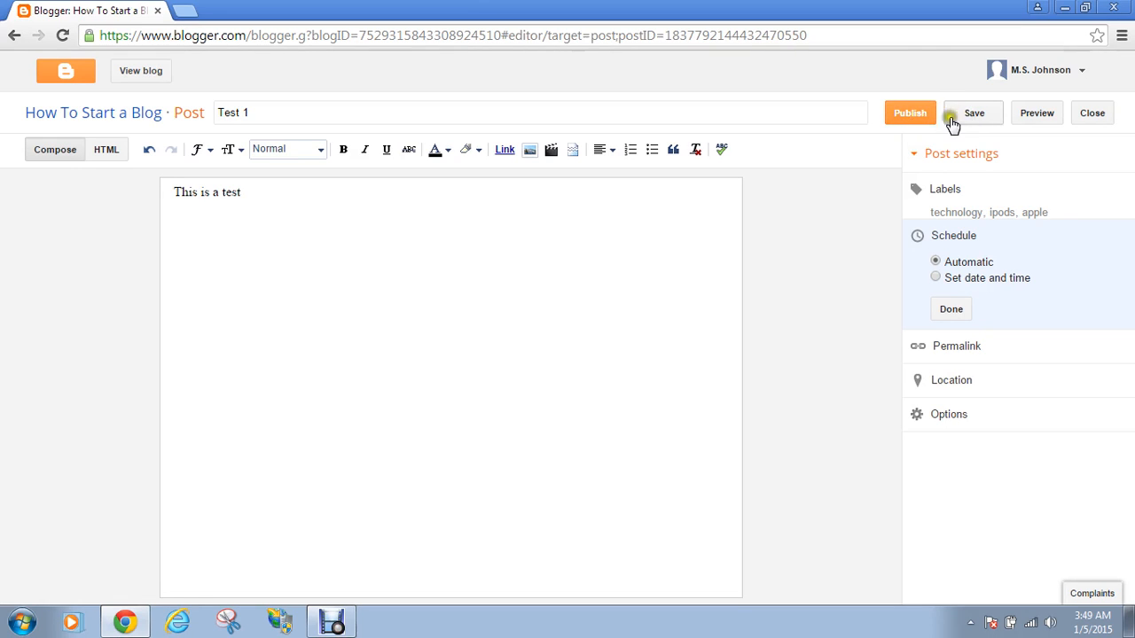
Publish the Test 1 post, share it, and dismiss the Google+ profile notice
click(925, 116)
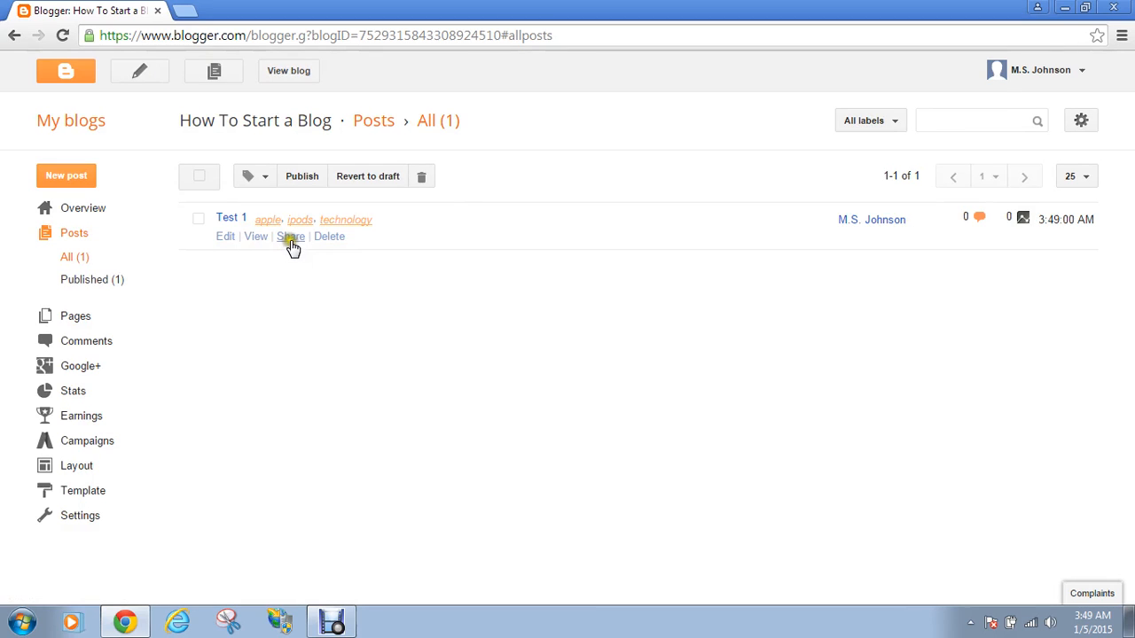
click(291, 237)
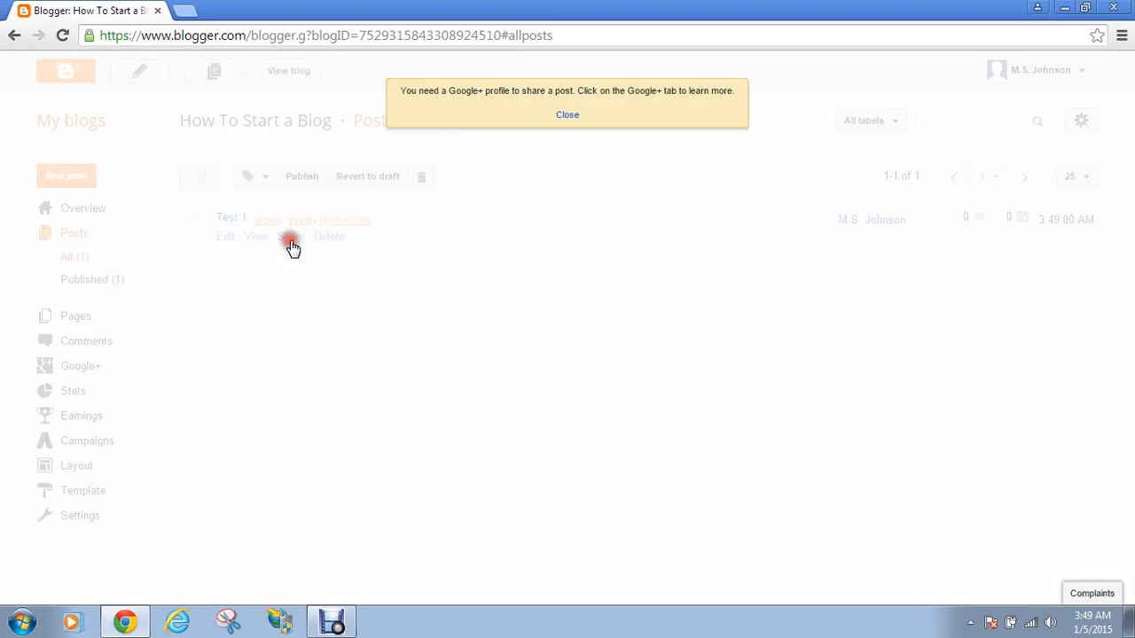
click(568, 116)
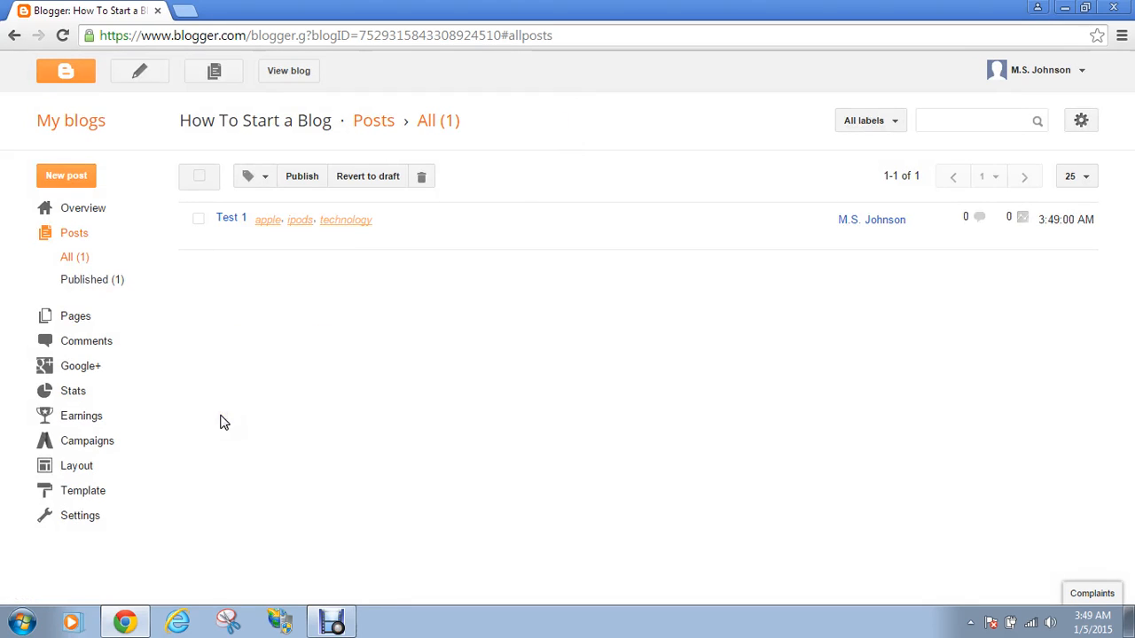
mouse_move(215, 240)
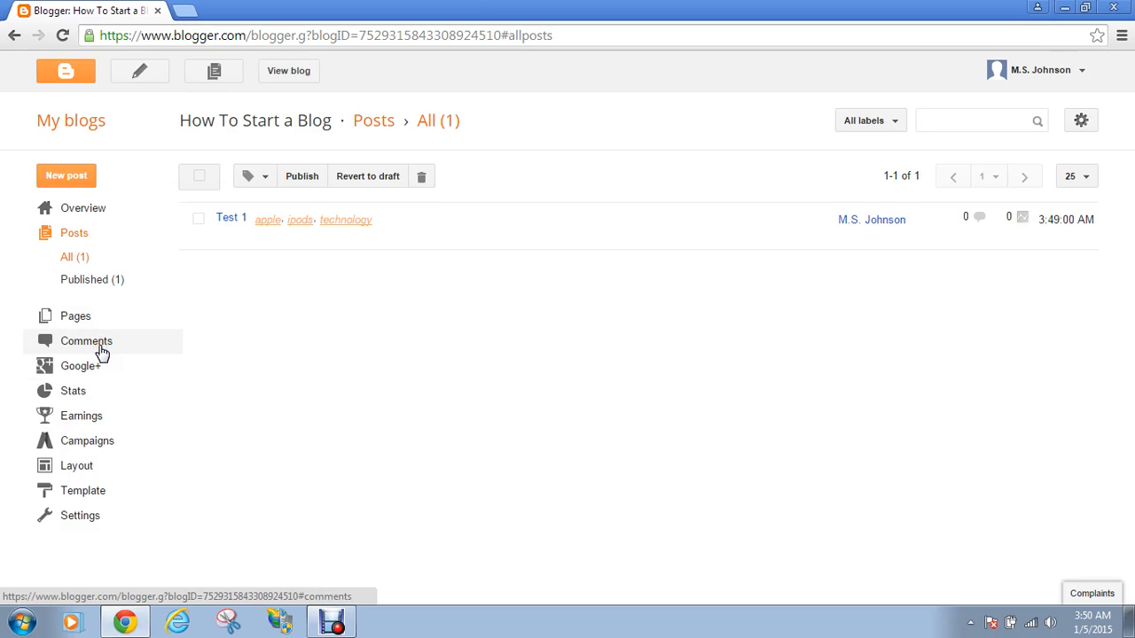
Browse Stats, Traffic sources, Audience, Earnings and Campaigns, then go to the Layout page
click(83, 397)
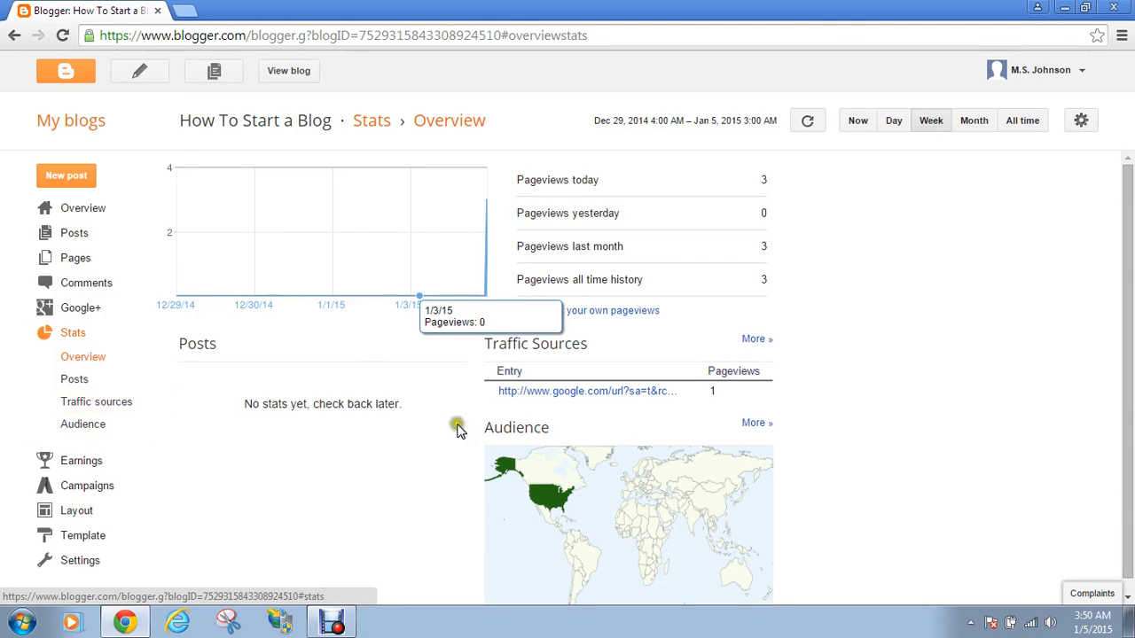
click(573, 406)
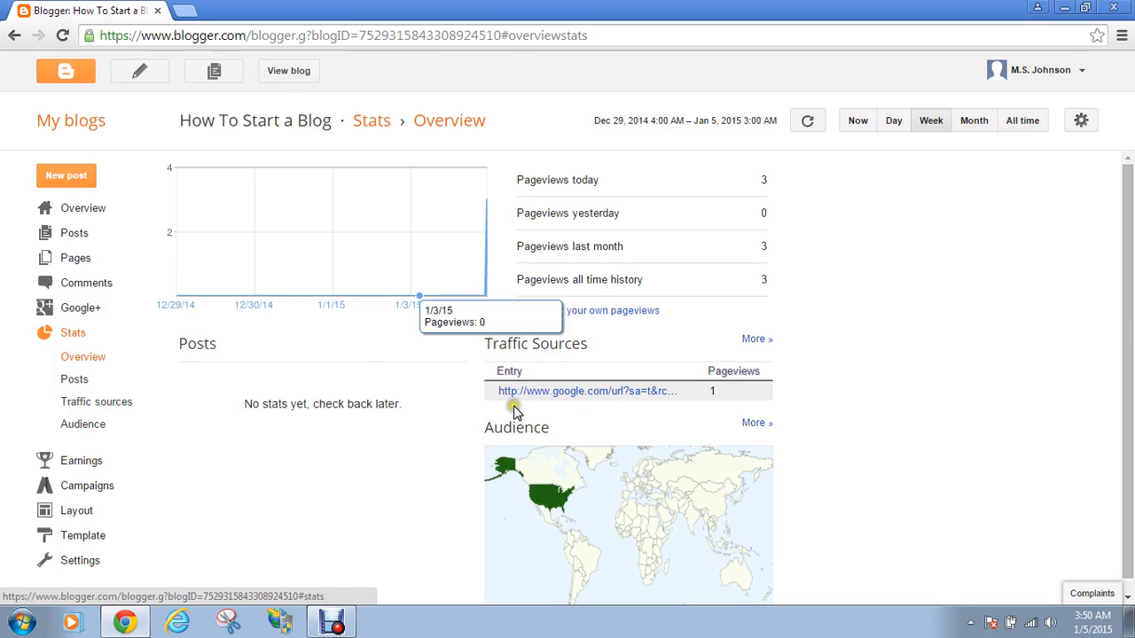
click(129, 407)
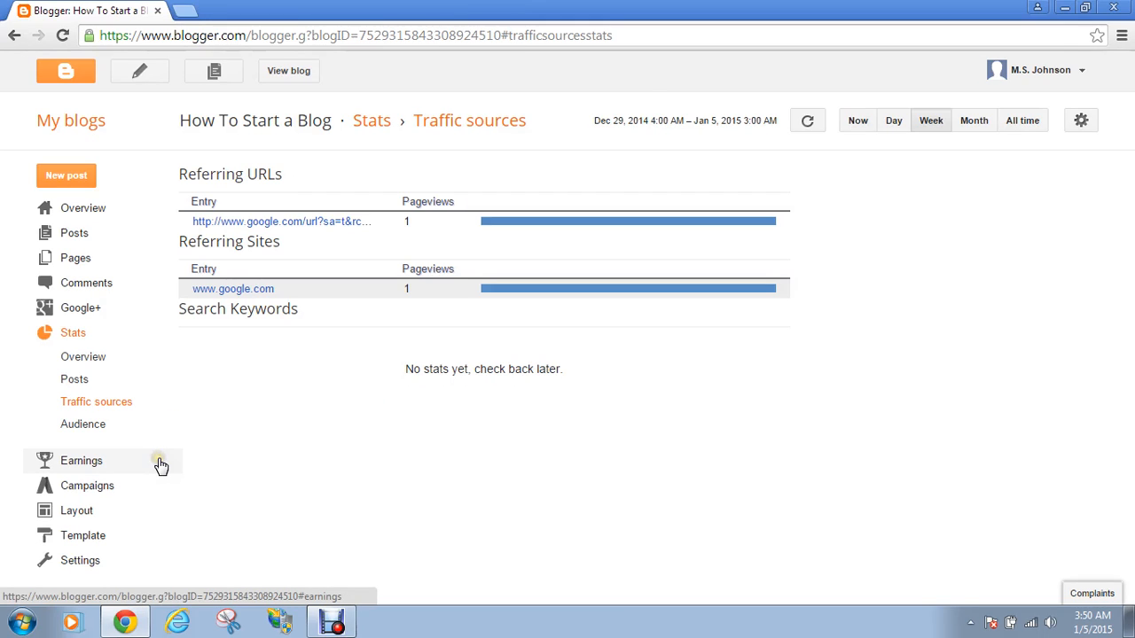
click(105, 425)
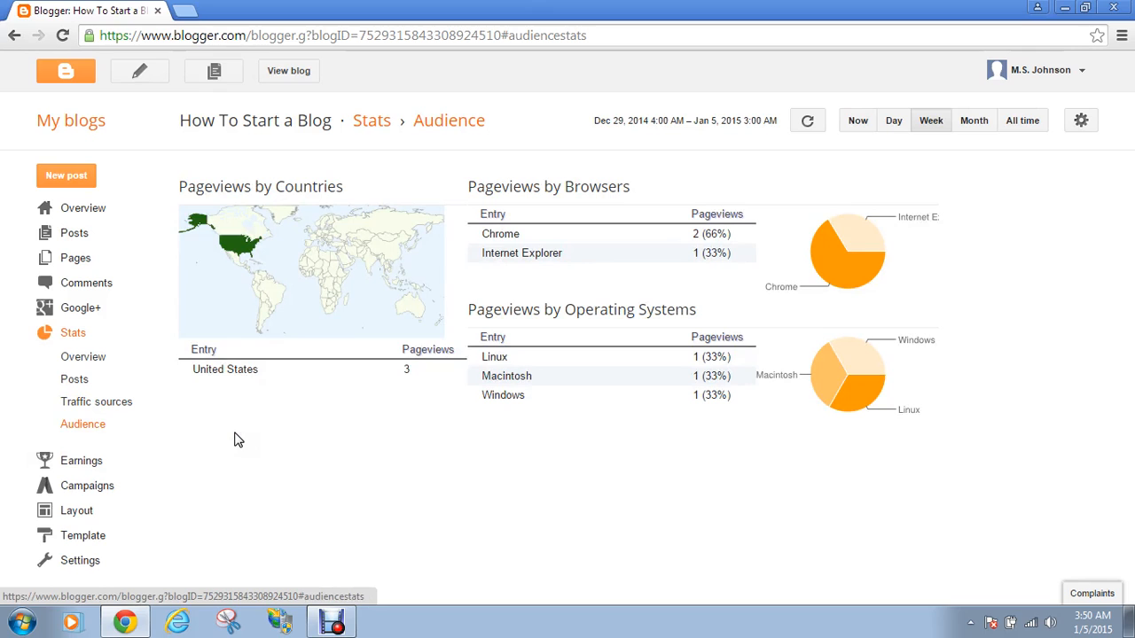
click(80, 461)
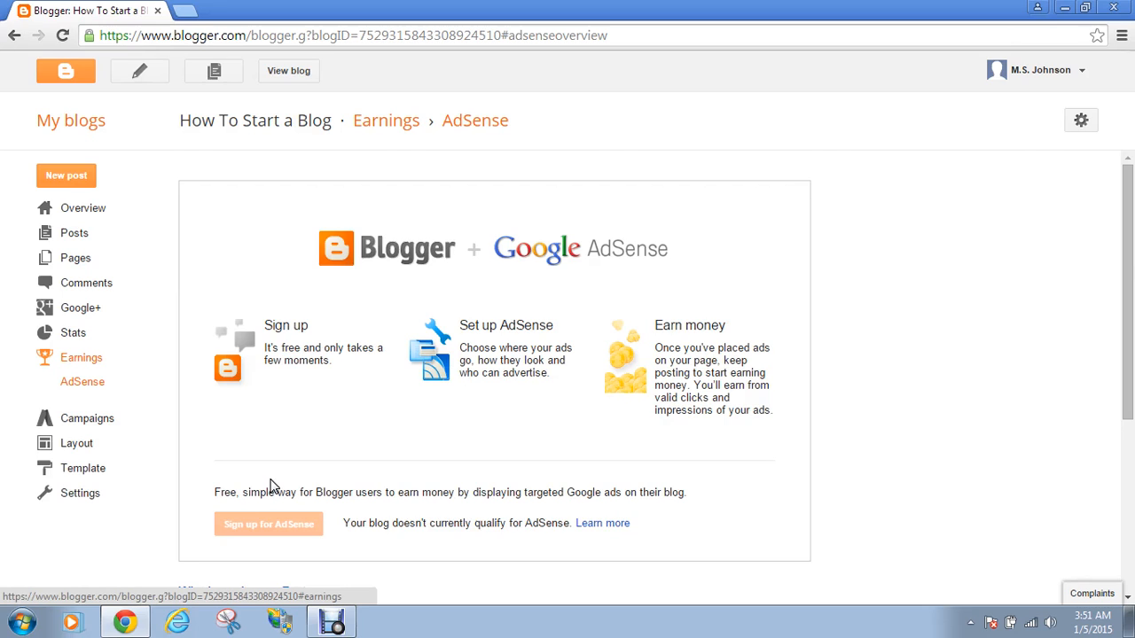
click(102, 427)
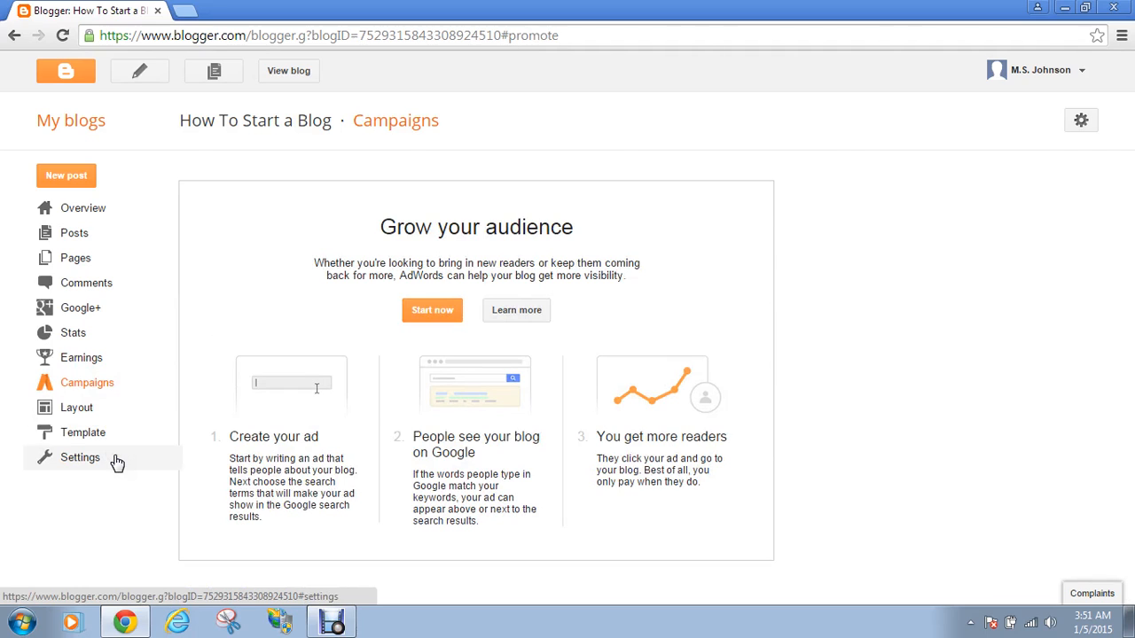
click(53, 412)
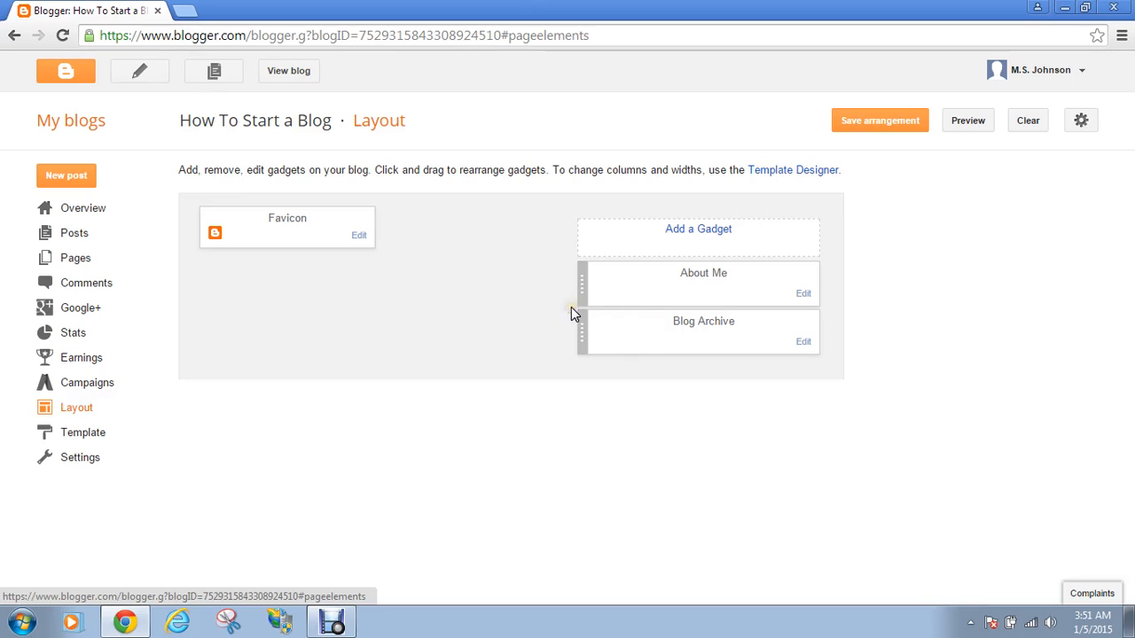
Check the live blog, then add and save a +1 Button gadget in the sidebar
click(298, 76)
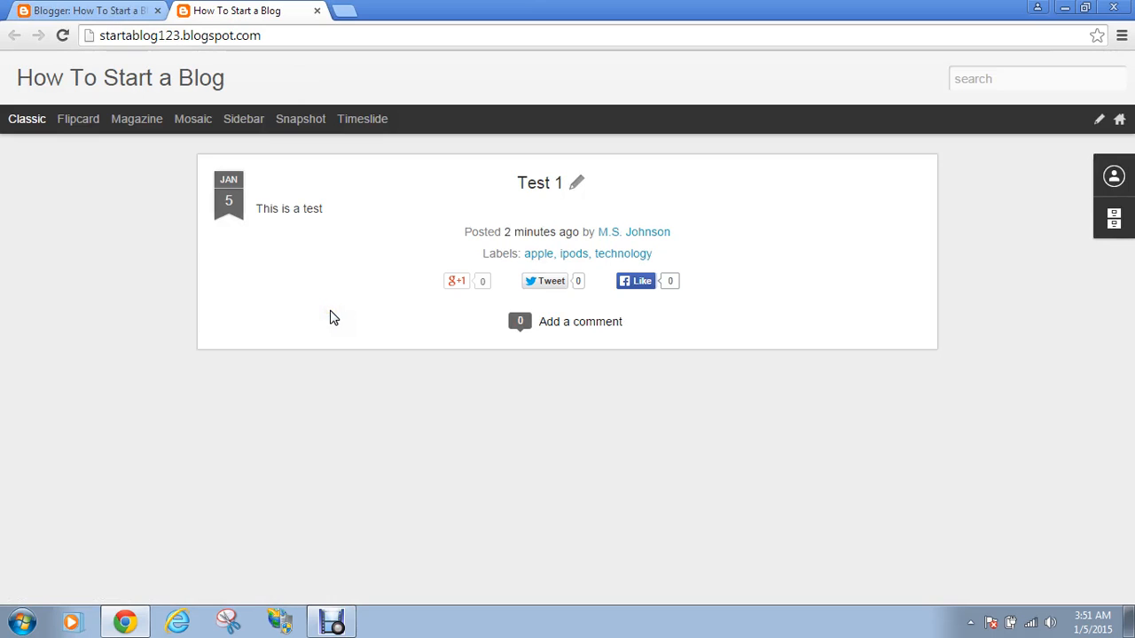
click(317, 10)
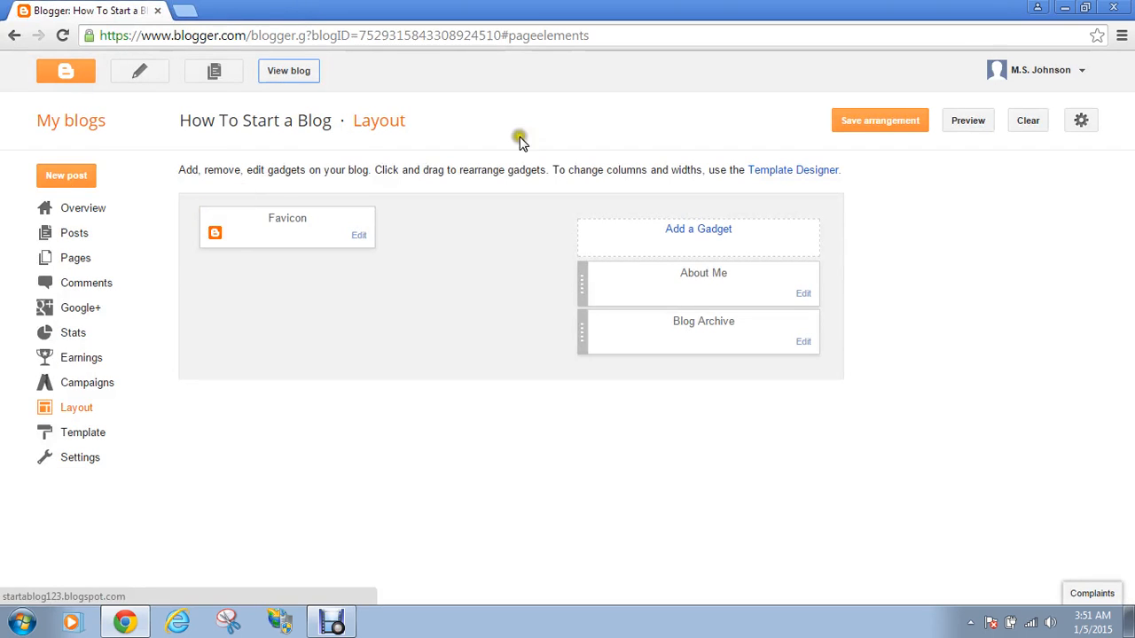
click(700, 232)
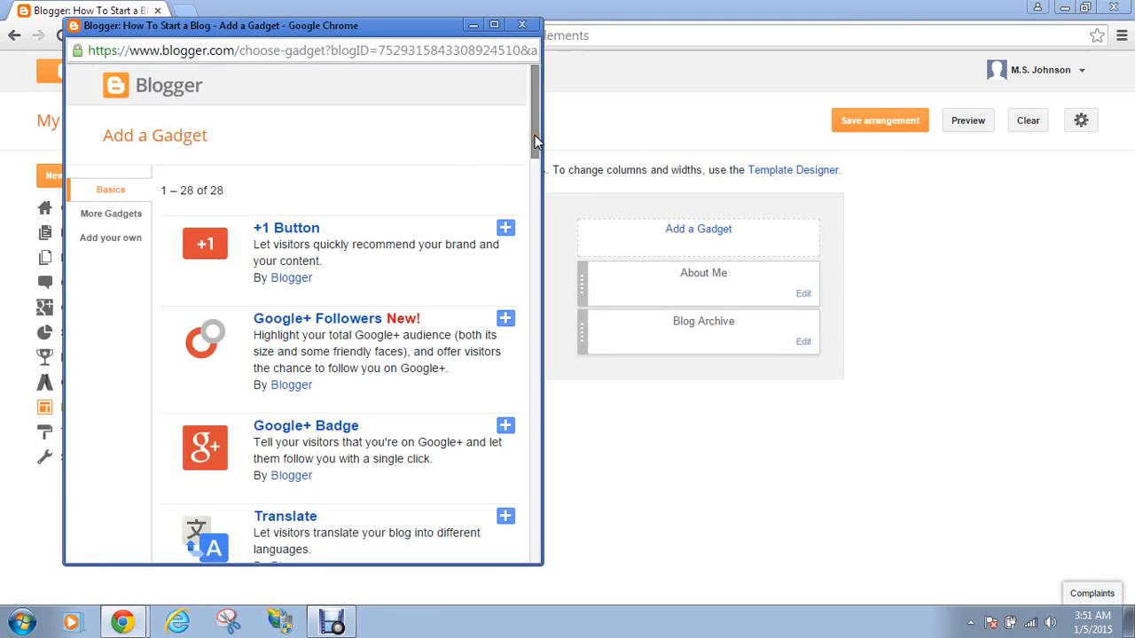
drag(534, 134, 534, 157)
click(505, 113)
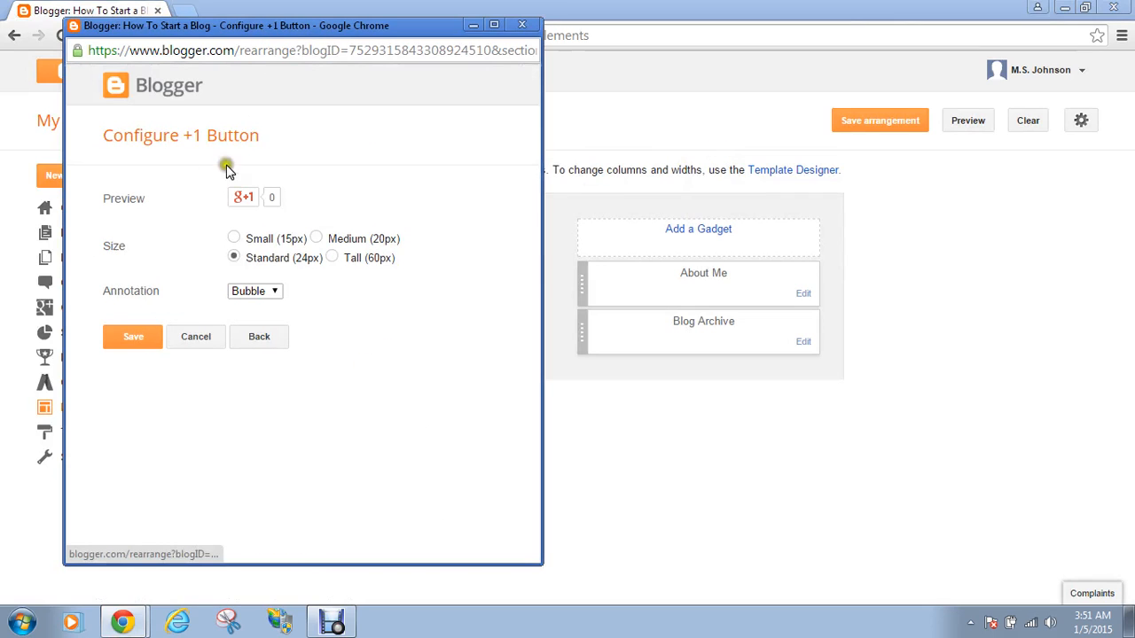
click(149, 349)
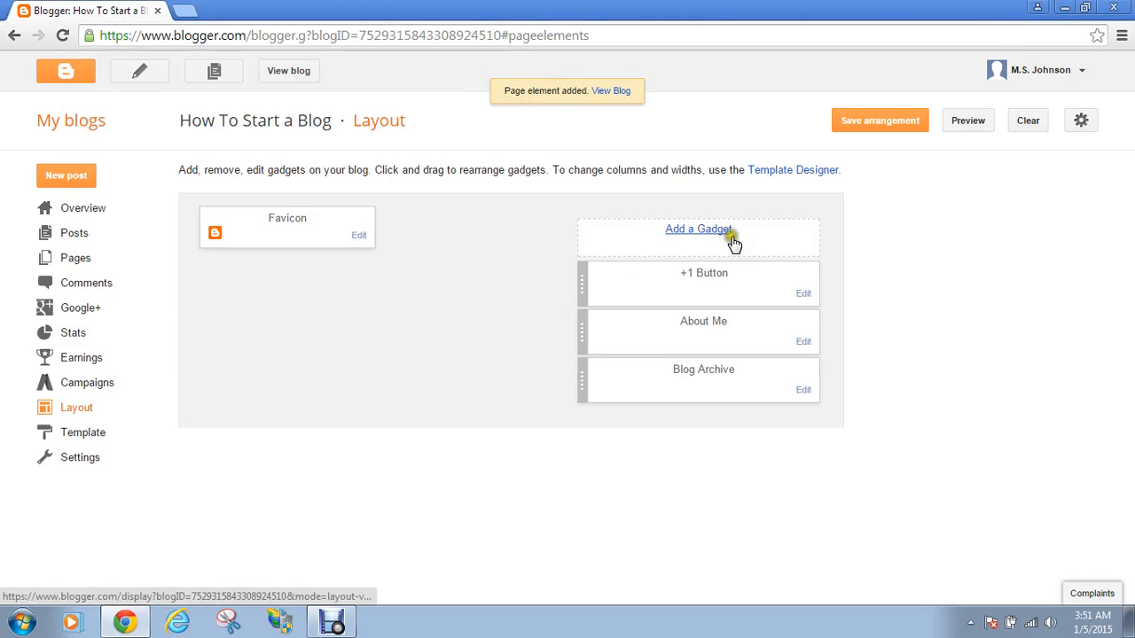
Move the About Me gadget above the +1 Button gadget without saving the layout
click(727, 230)
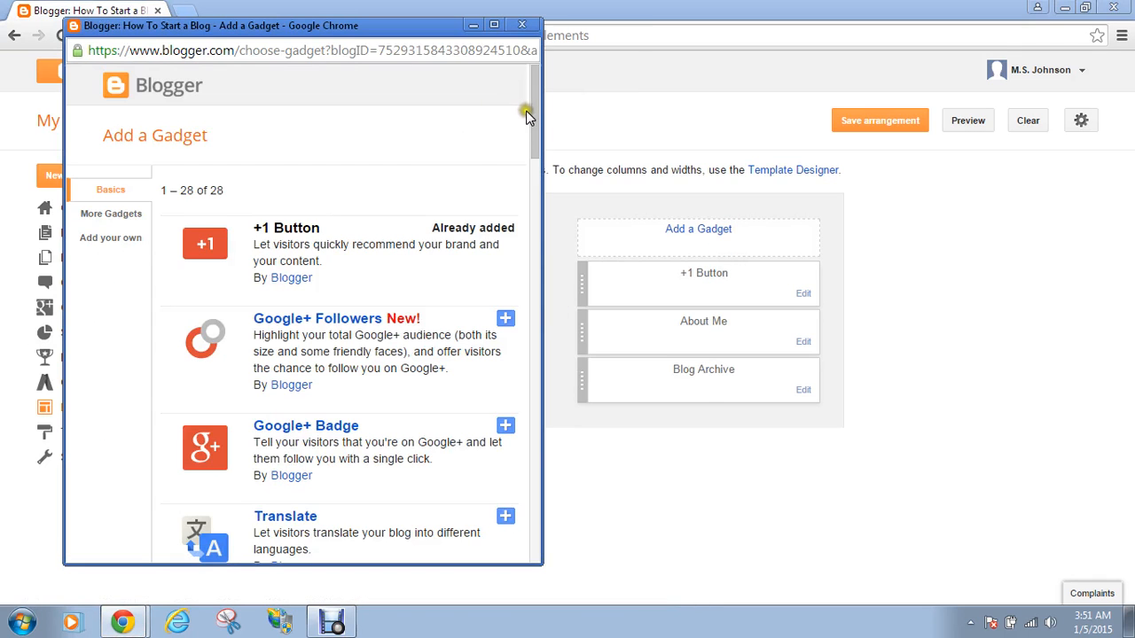
drag(531, 115, 539, 277)
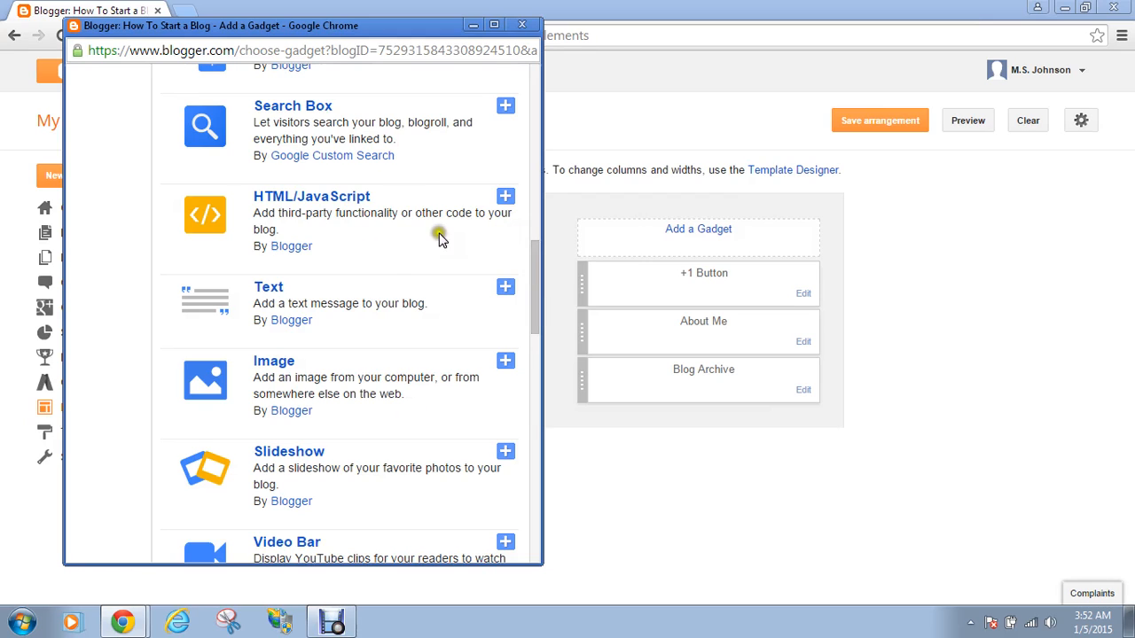
click(520, 26)
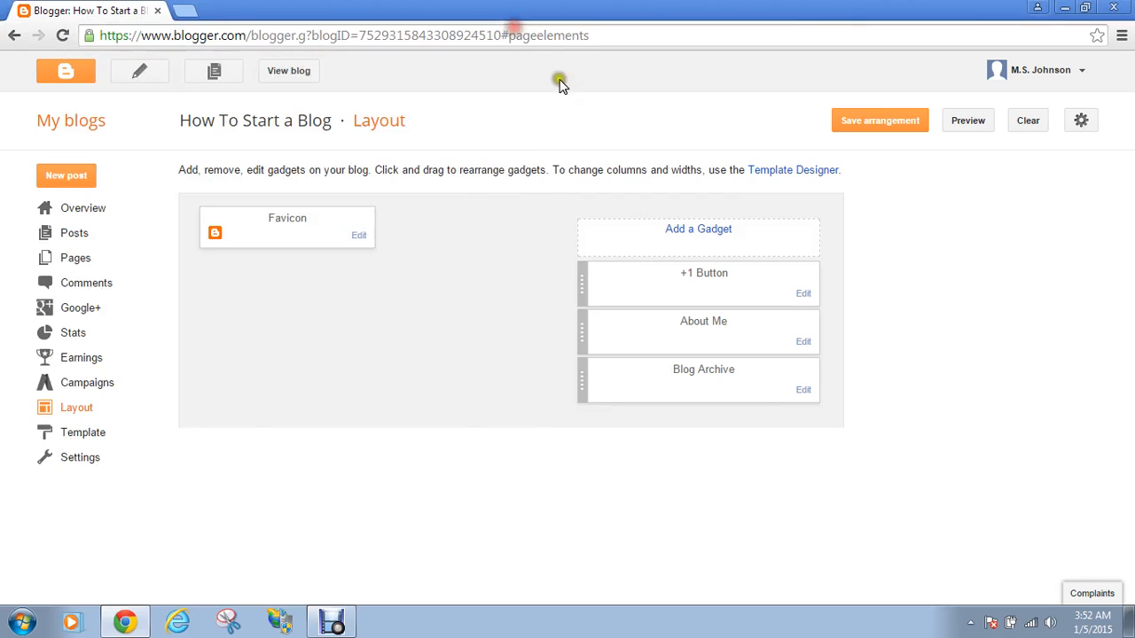
drag(688, 274, 691, 258)
drag(706, 317, 706, 233)
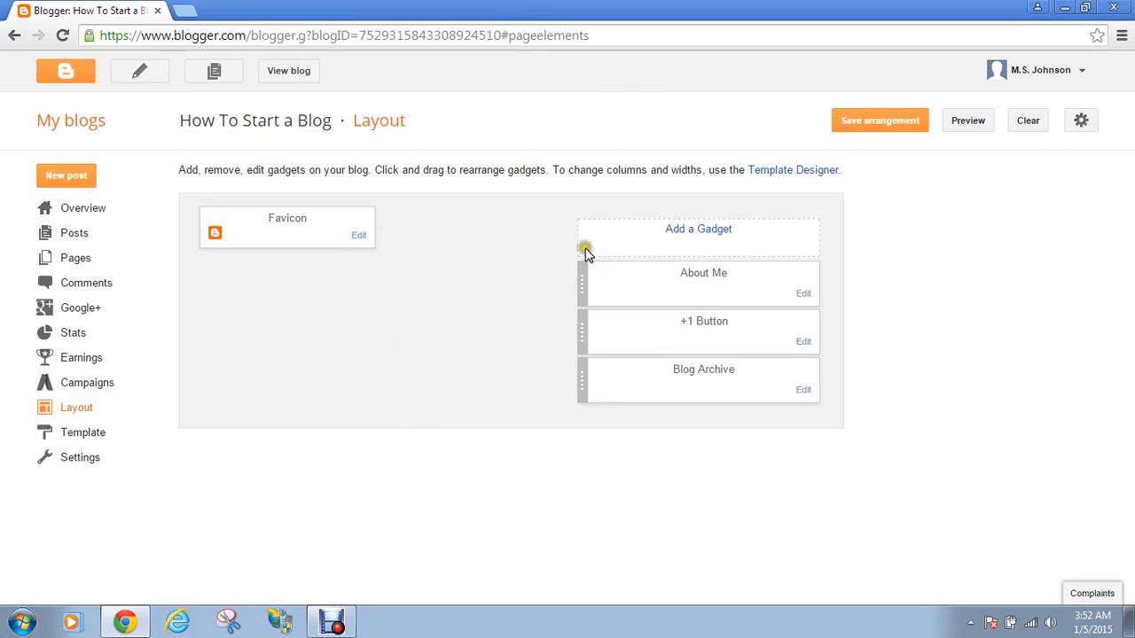
click(89, 443)
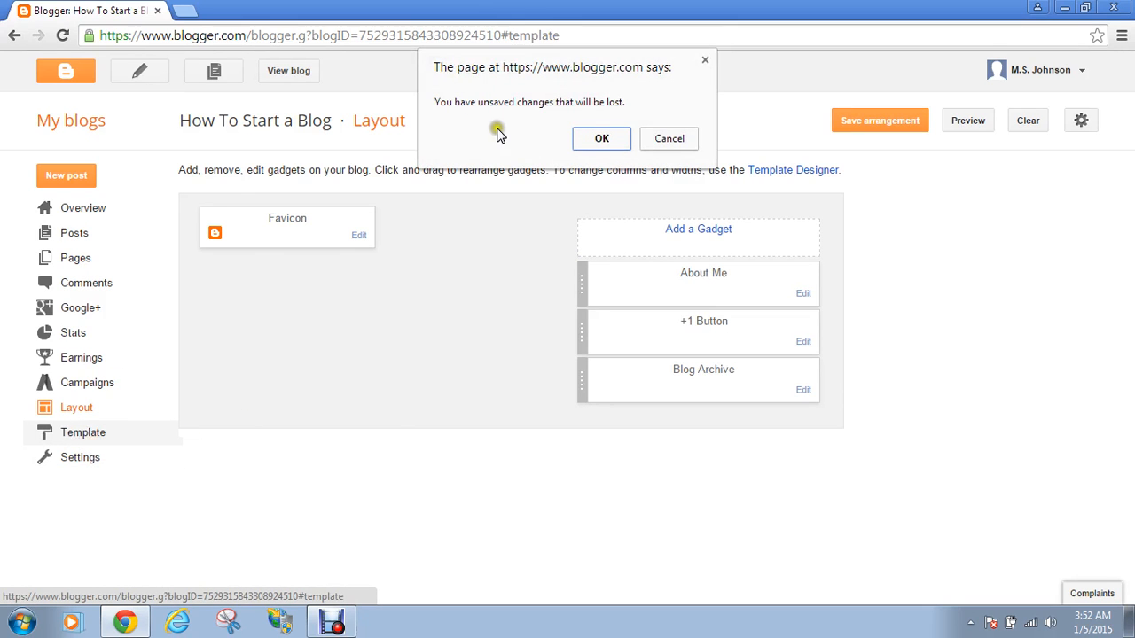
Discard the unsaved layout changes and open the Template Designer via Customize
click(601, 138)
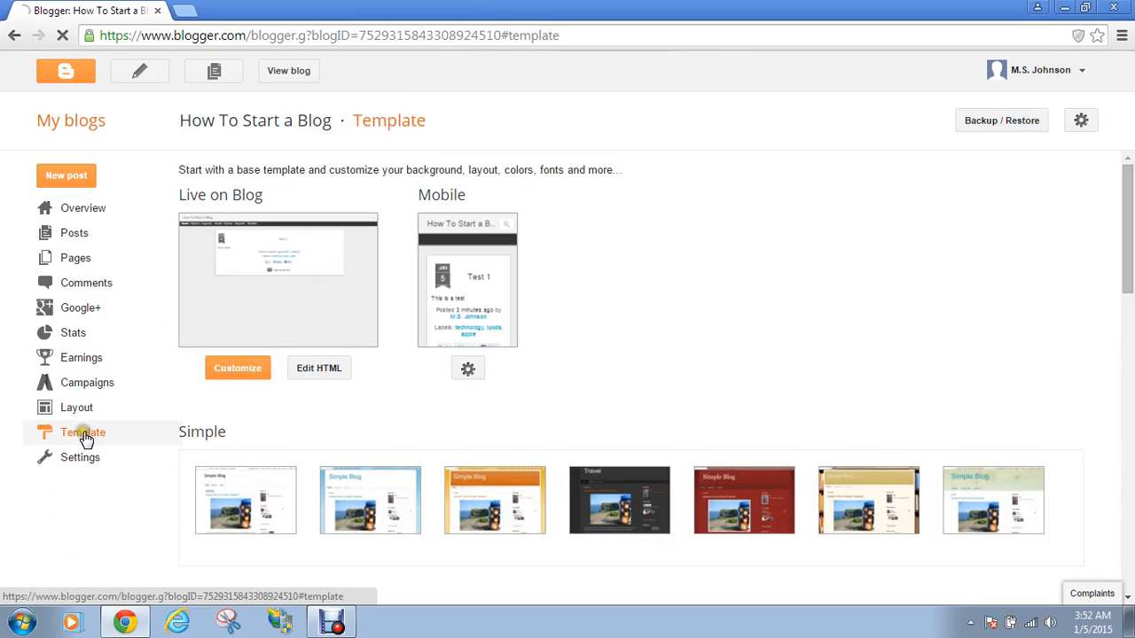
click(229, 370)
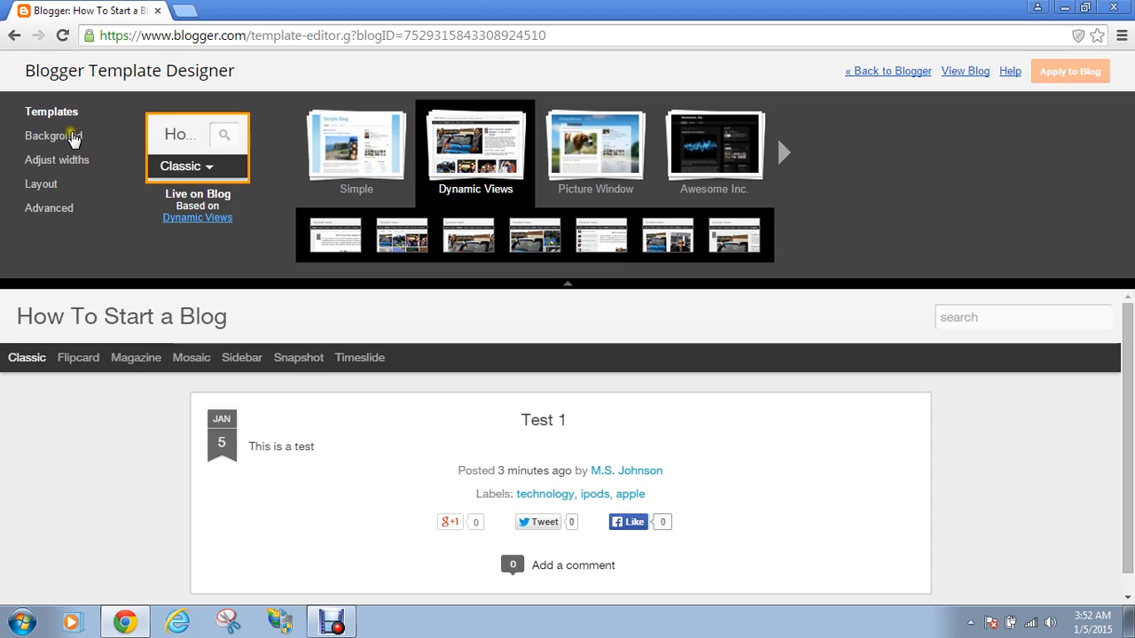
click(386, 178)
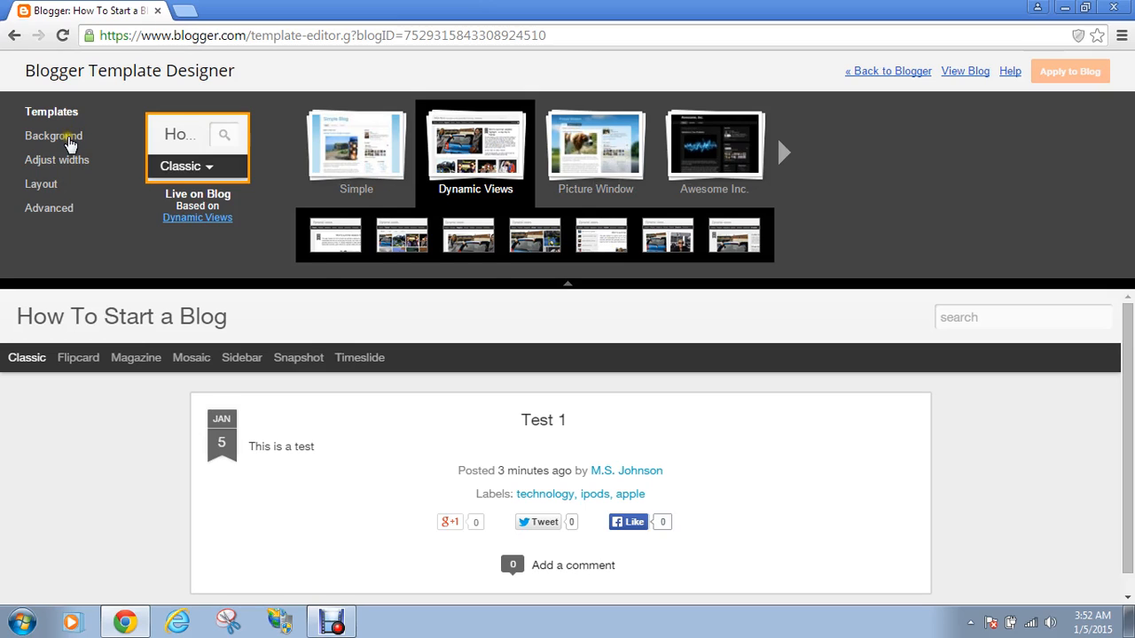
Switch the colour theme from teal to gold, leaving the background image as None
click(69, 142)
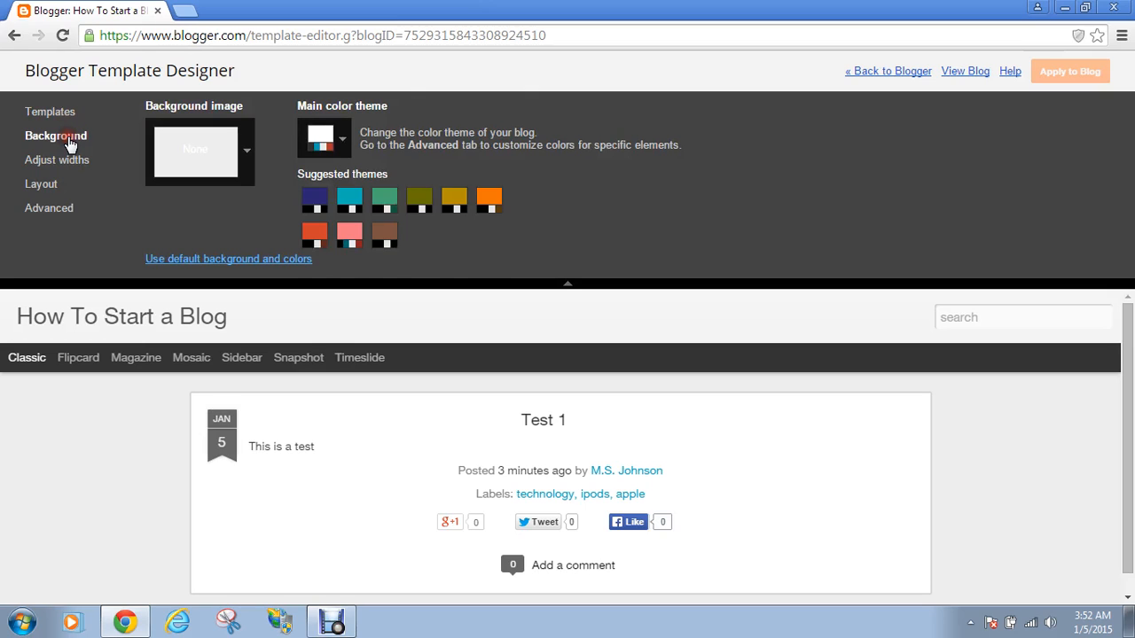
click(341, 203)
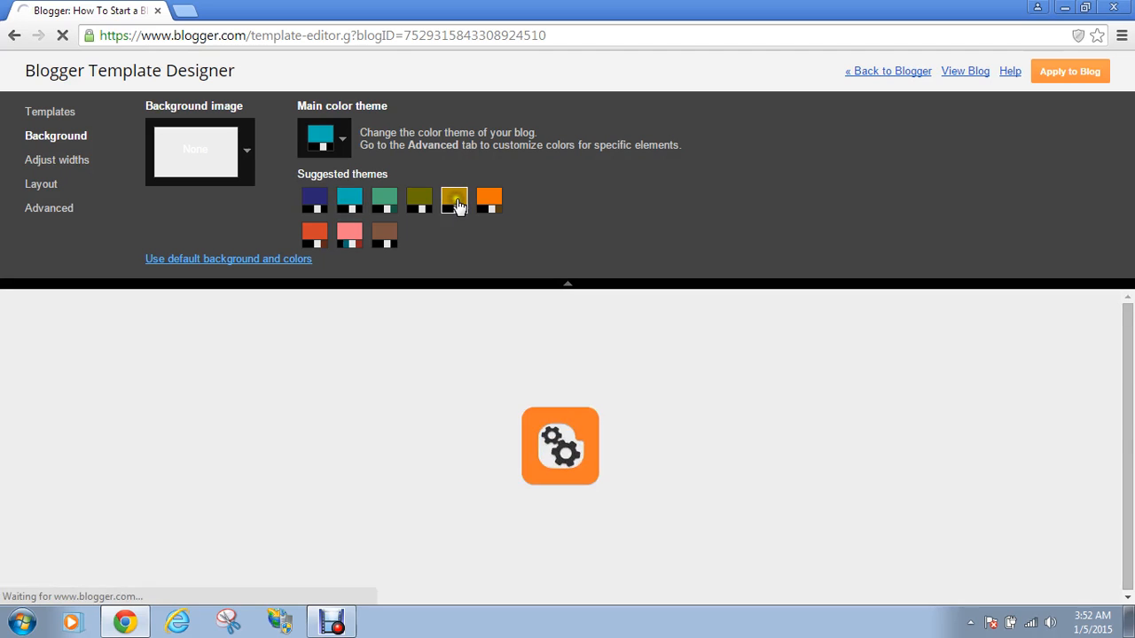
click(454, 202)
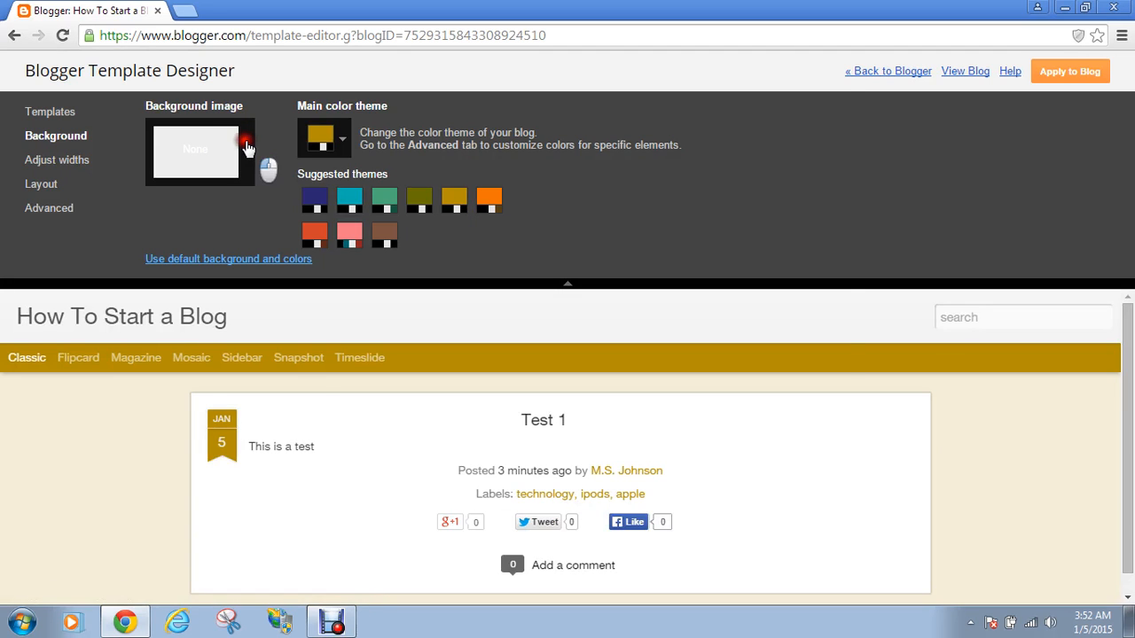
click(248, 149)
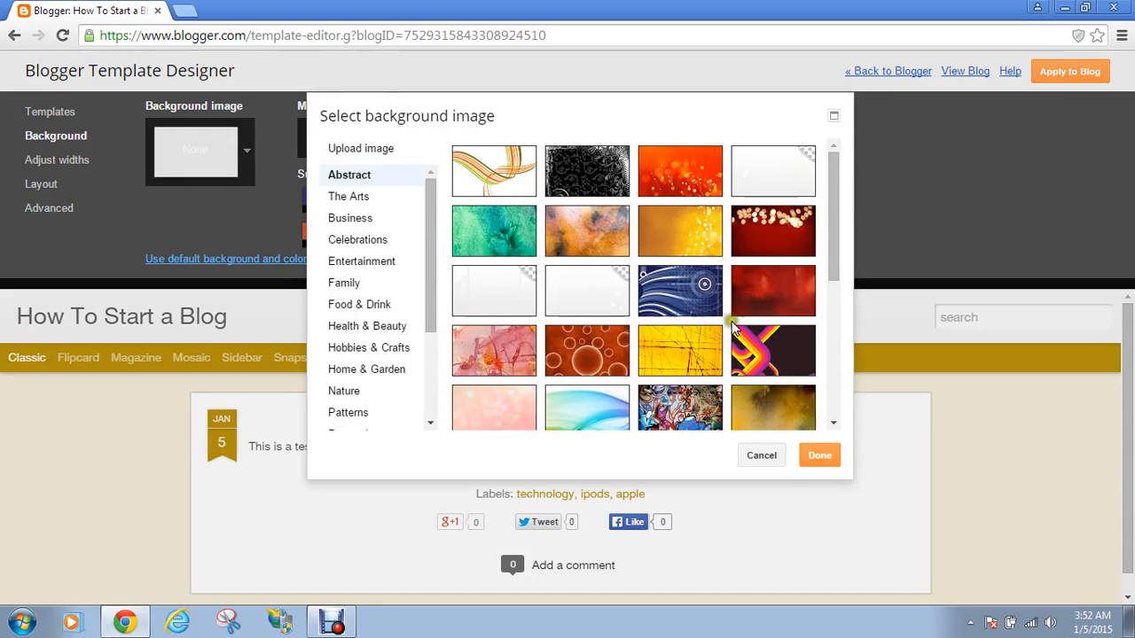
drag(833, 248, 831, 399)
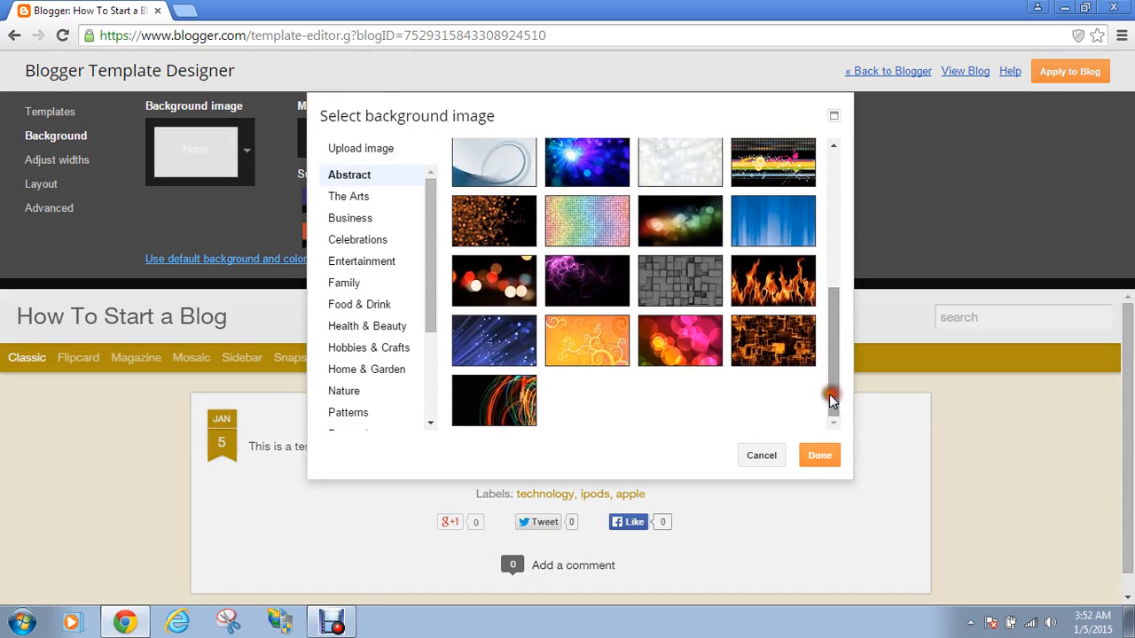
click(371, 260)
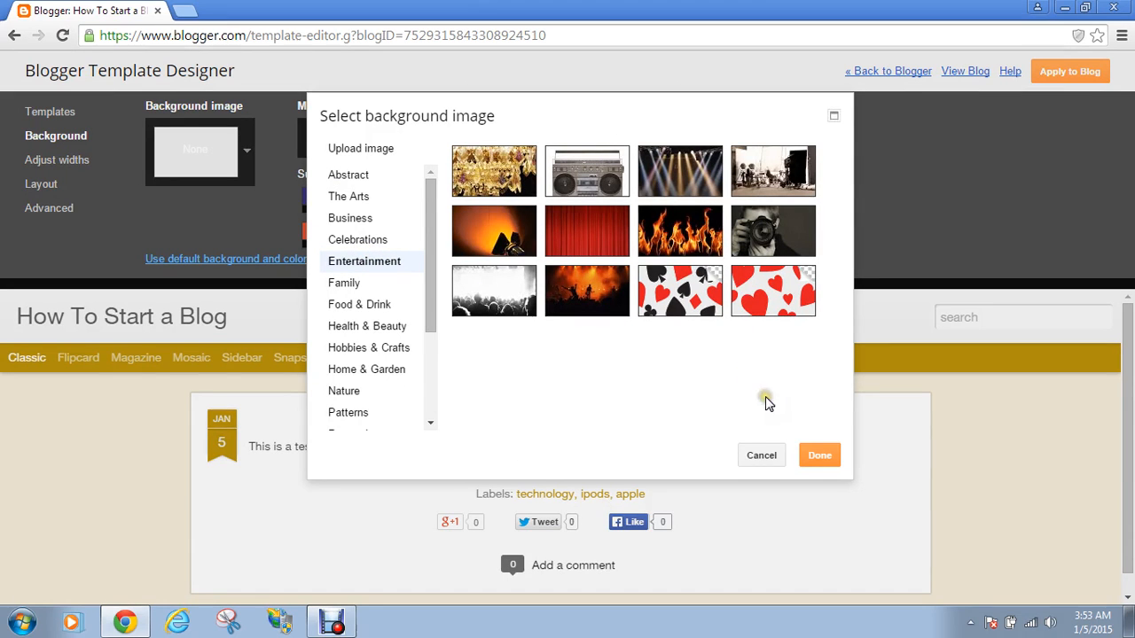
click(760, 456)
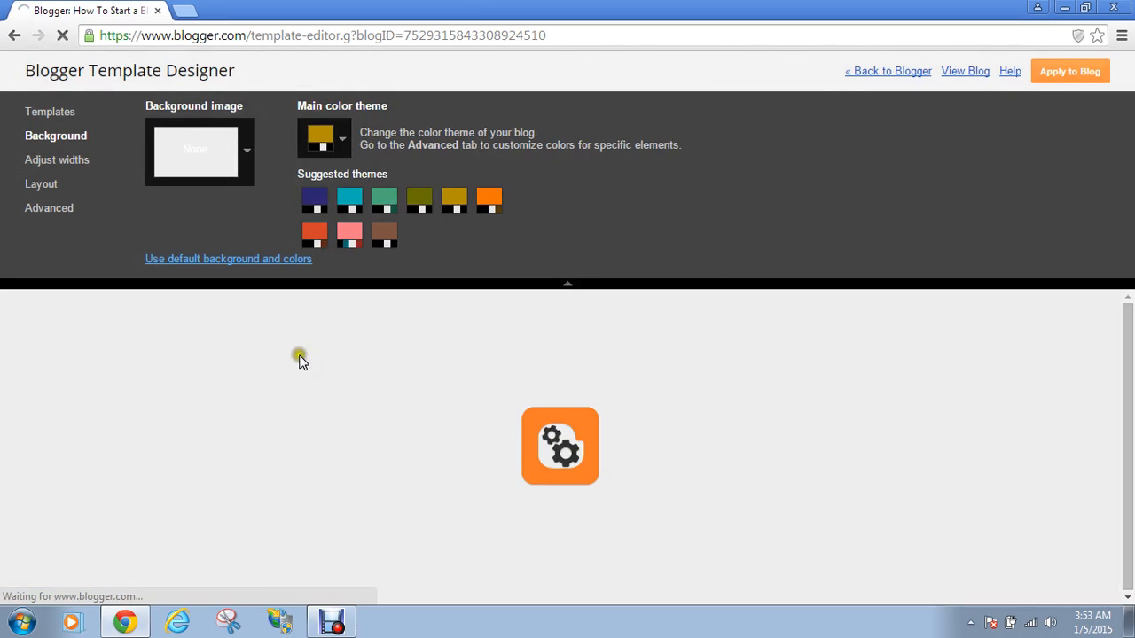
Widen the entire blog from 960 to 1030 px and preview alternative body layouts
click(66, 161)
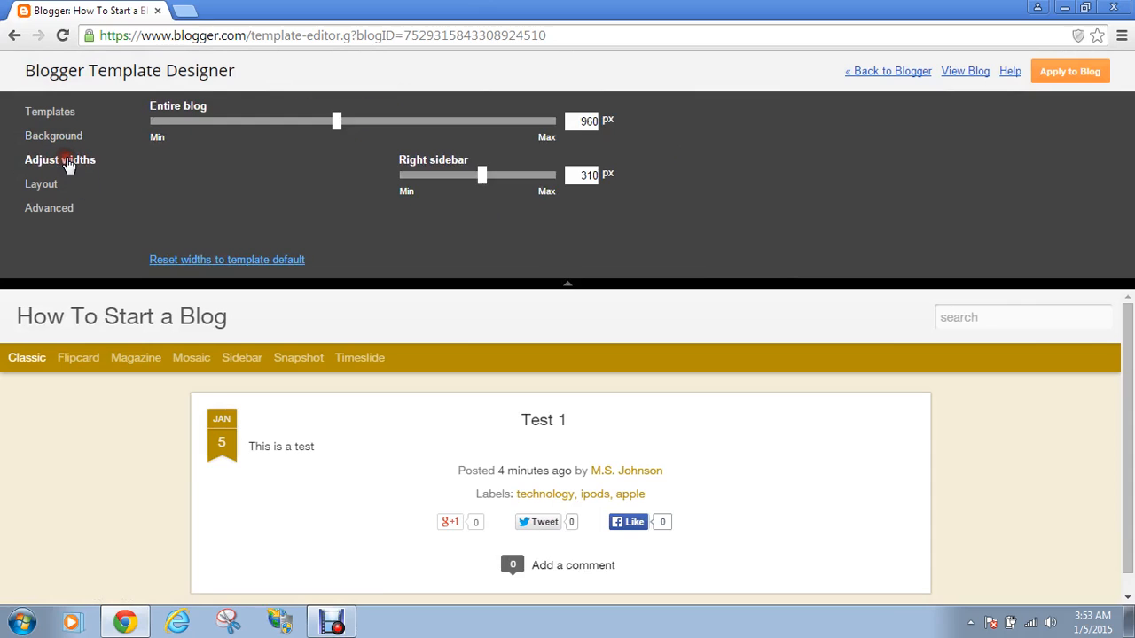
mouse_move(338, 131)
mouse_down()
mouse_move(357, 151)
mouse_move(384, 152)
mouse_move(363, 124)
mouse_move(317, 132)
mouse_up()
click(42, 184)
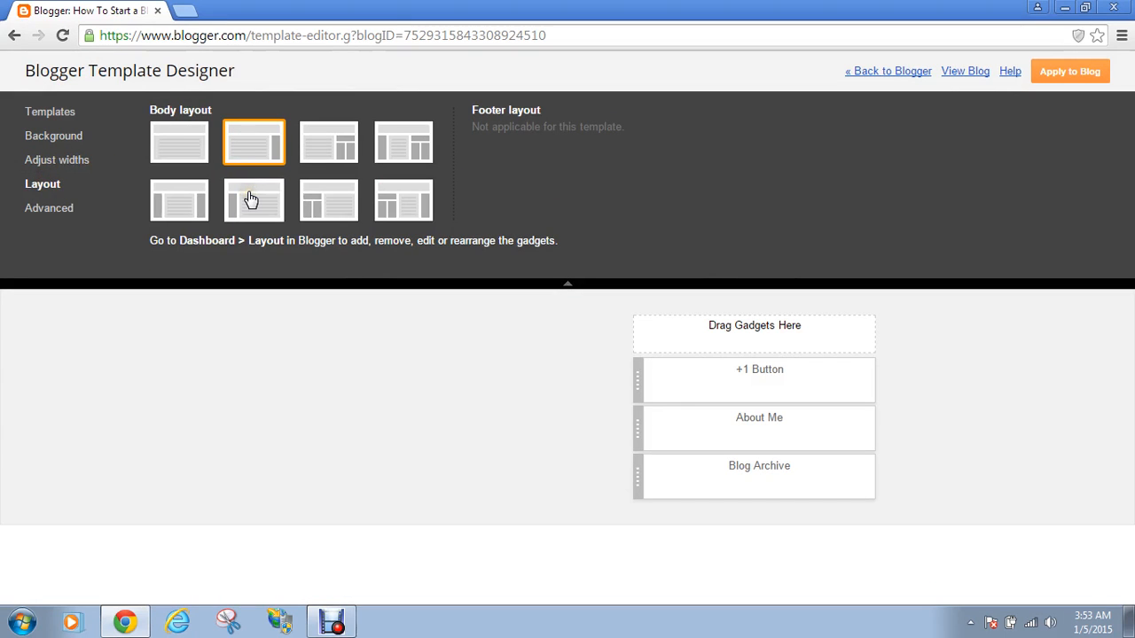
click(310, 199)
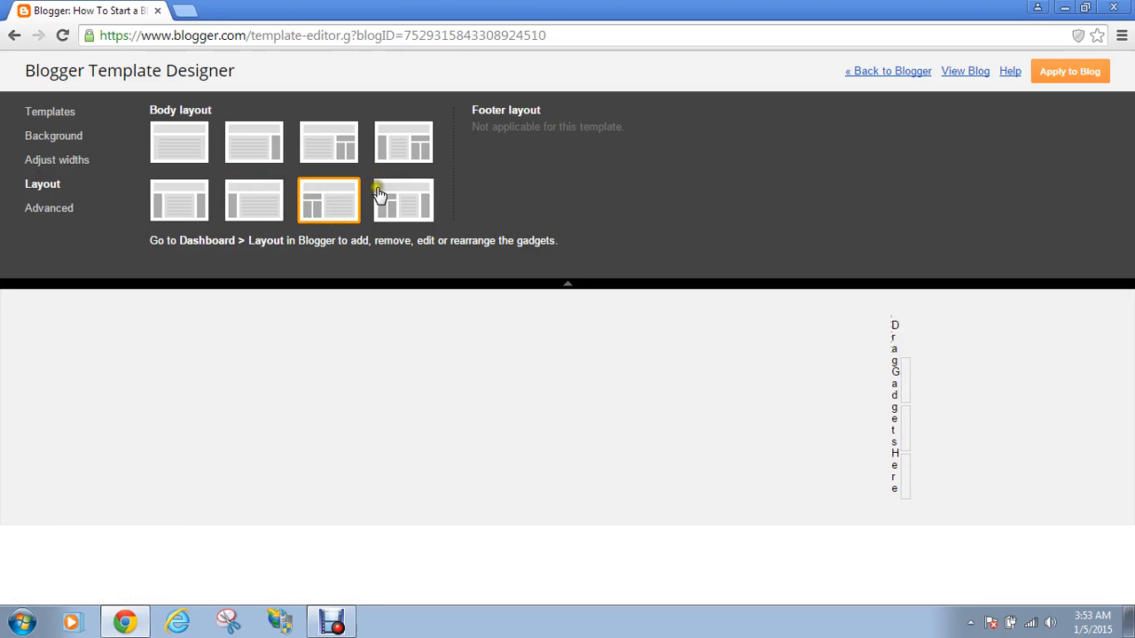
click(337, 147)
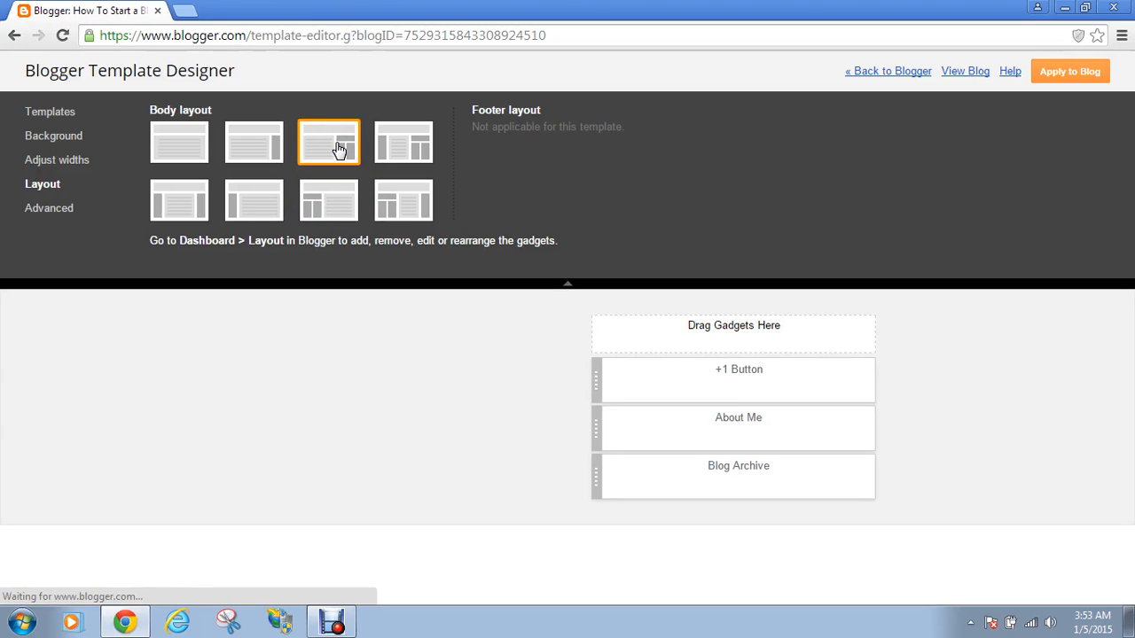
Choose the body layout with a right gadget column and bring up the Advanced settings
click(250, 146)
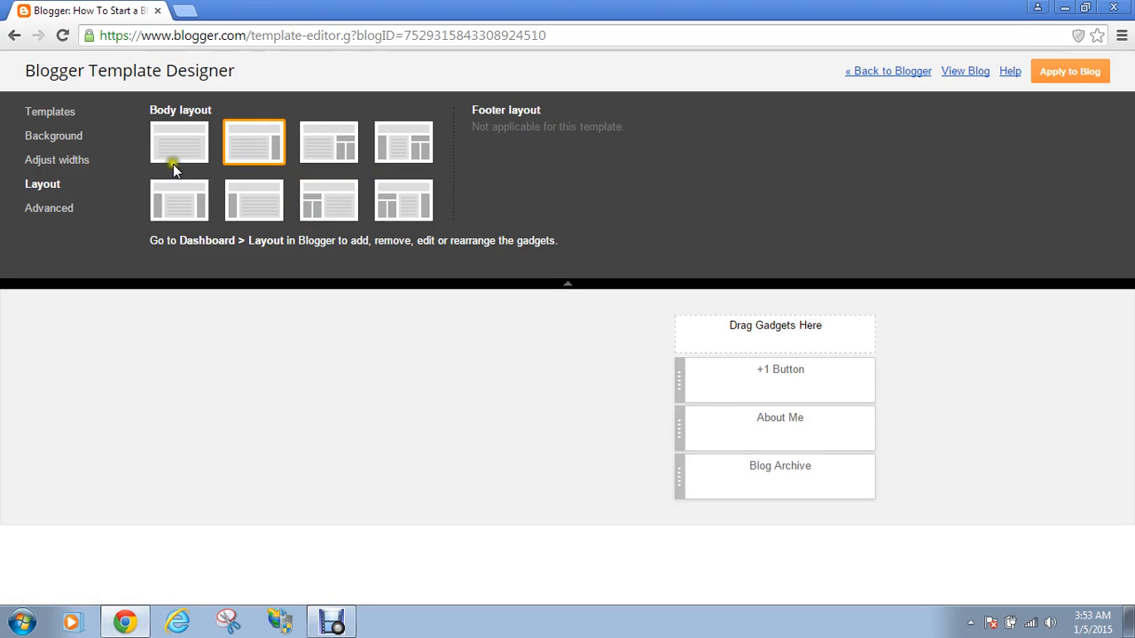
click(255, 213)
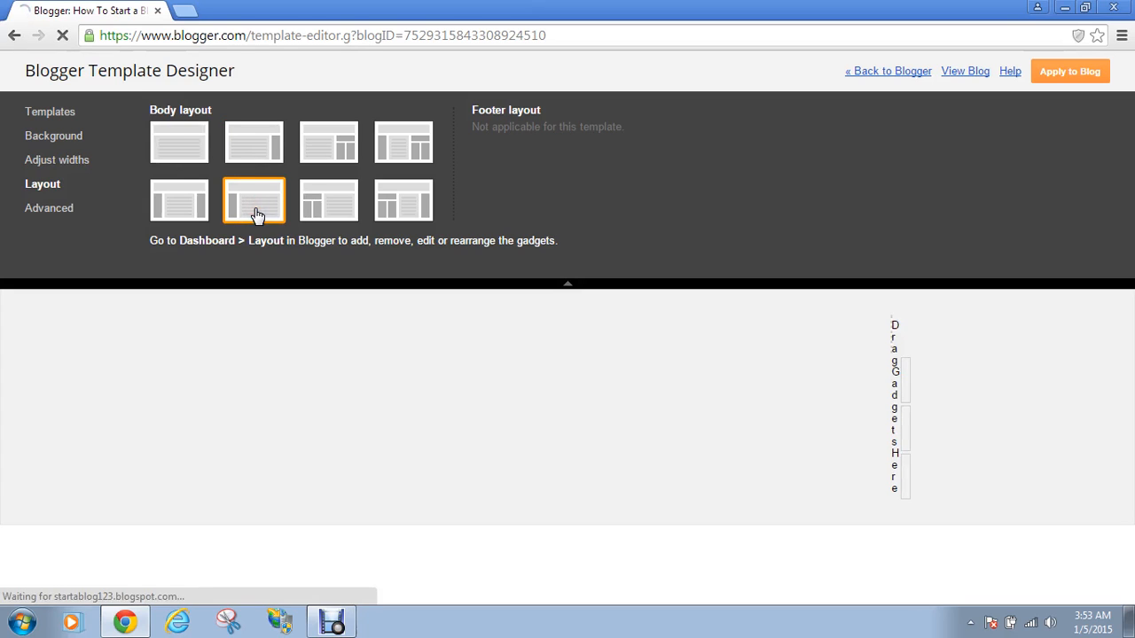
click(197, 153)
click(266, 144)
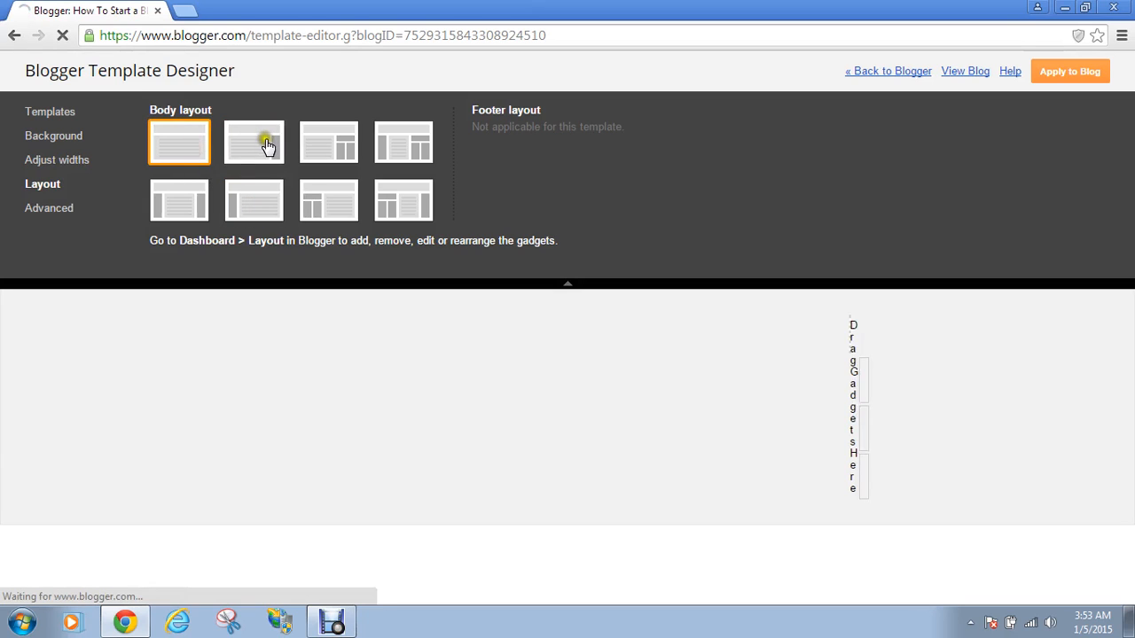
click(268, 147)
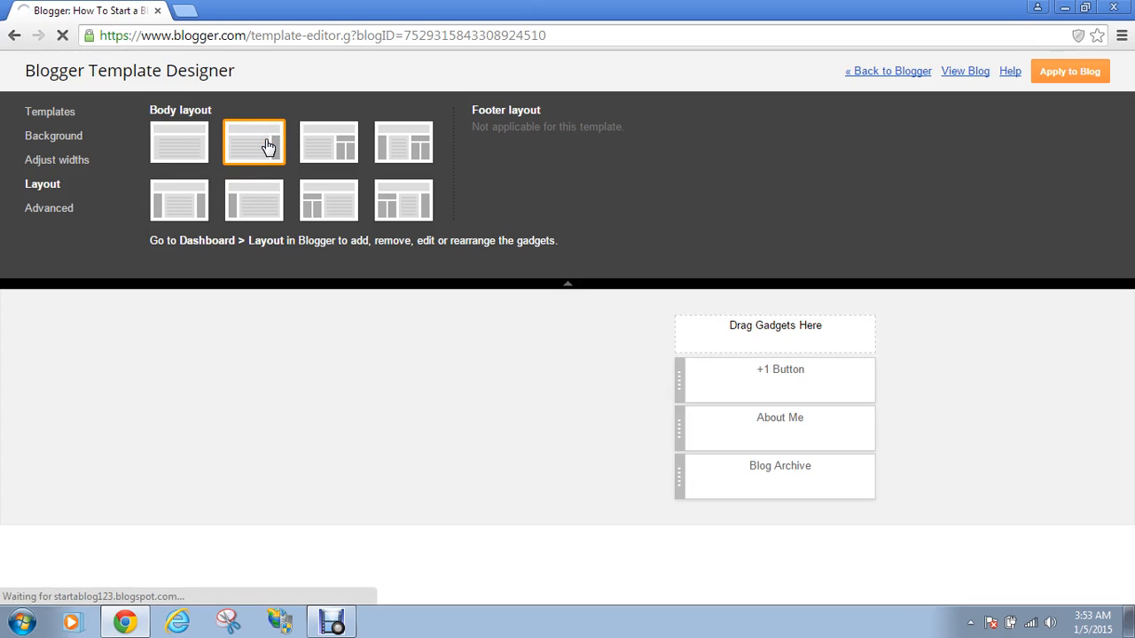
click(53, 210)
click(59, 213)
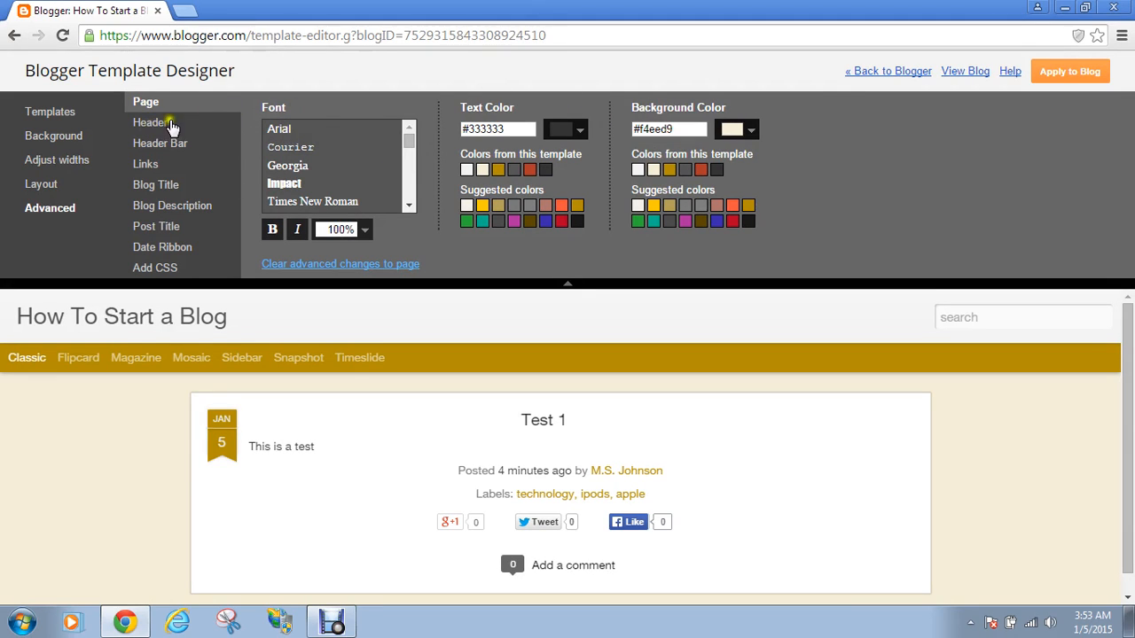
Set the page font to Courier, review Header, Links, Post Title and Blog Description, and apply to blog
click(315, 147)
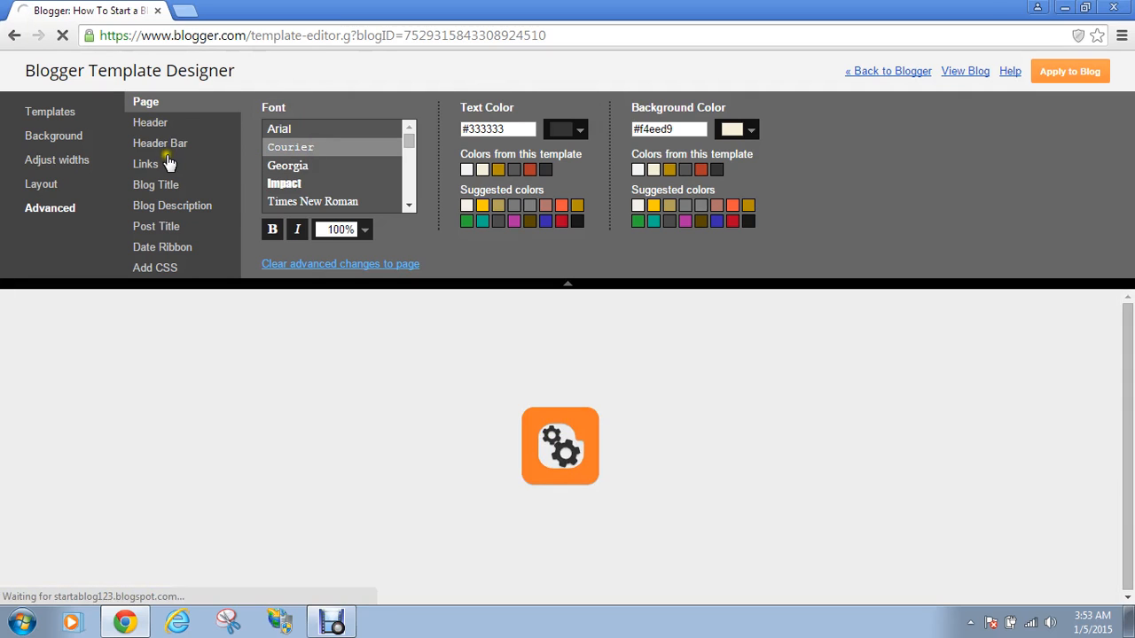
click(152, 123)
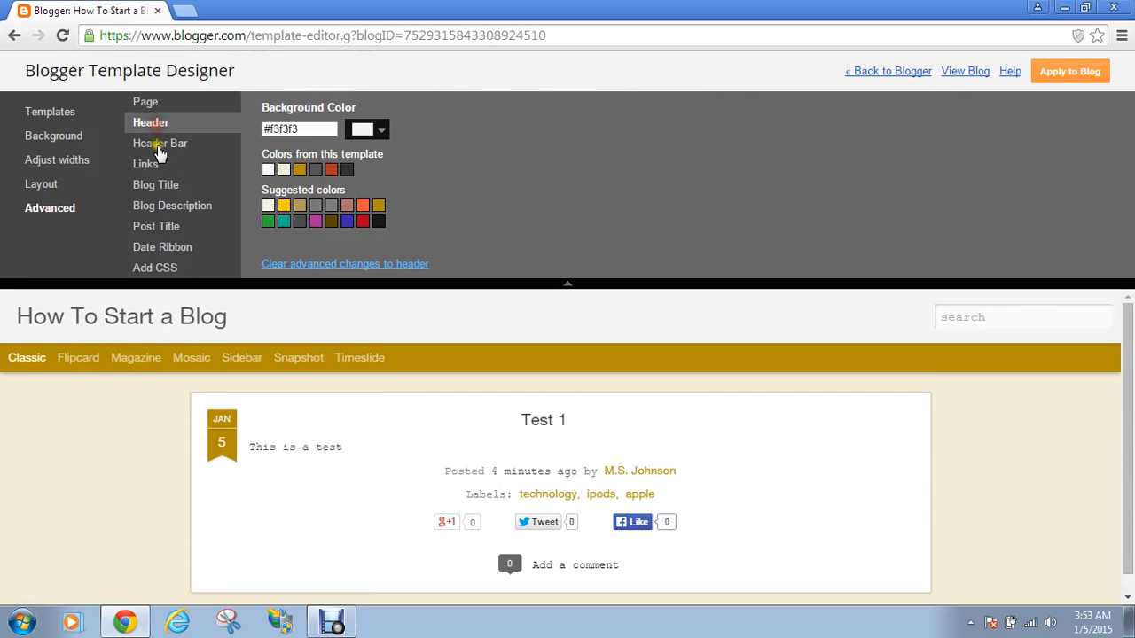
click(148, 164)
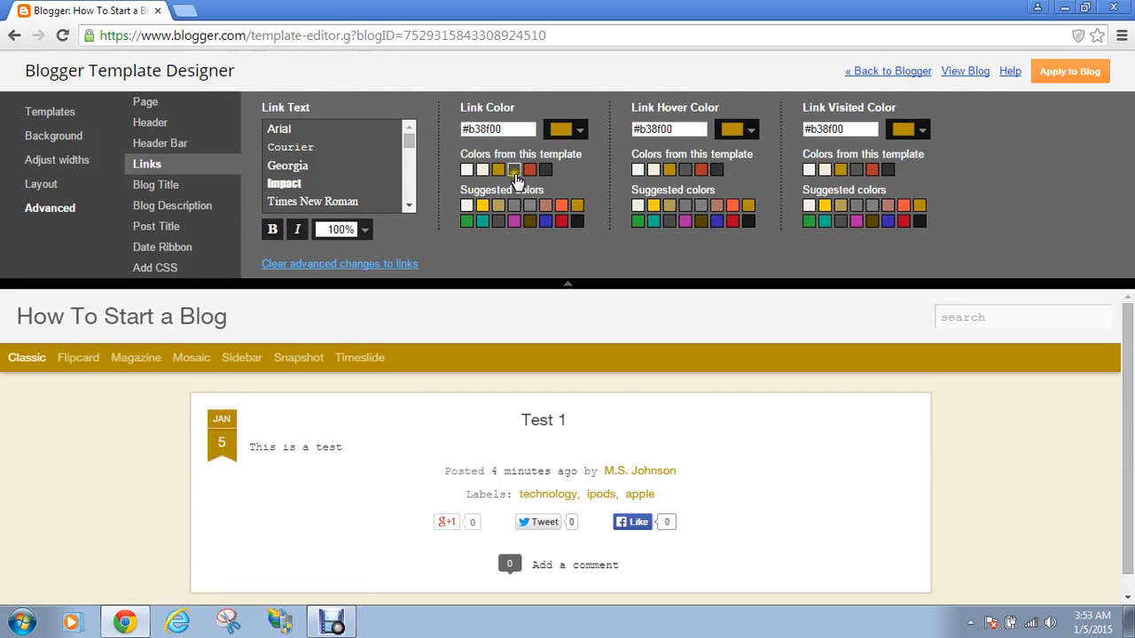
click(159, 227)
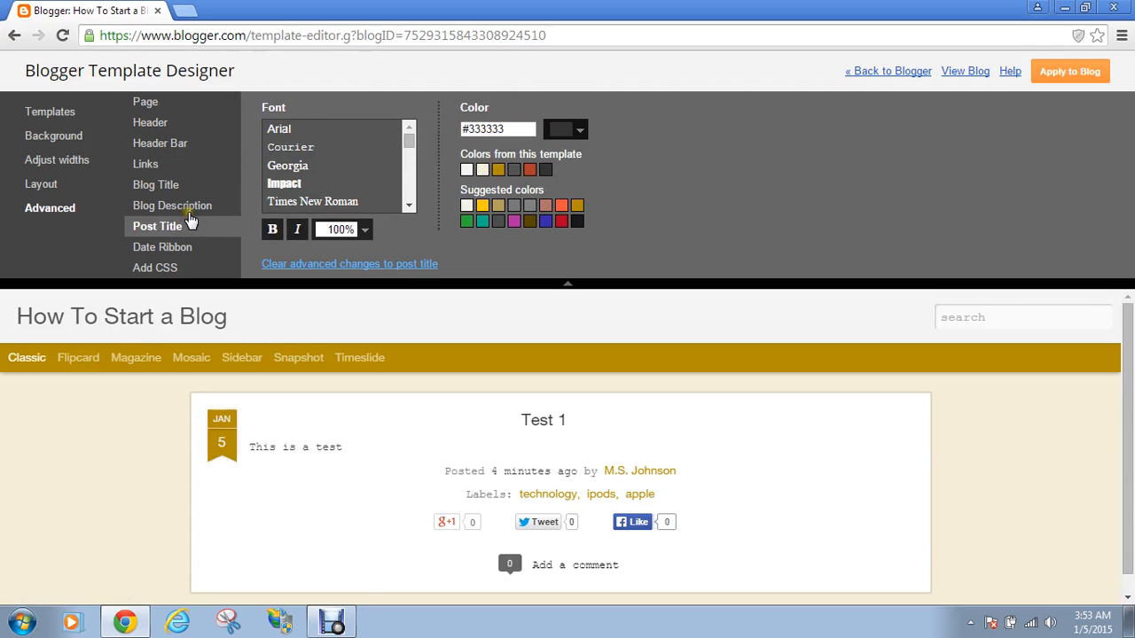
click(188, 216)
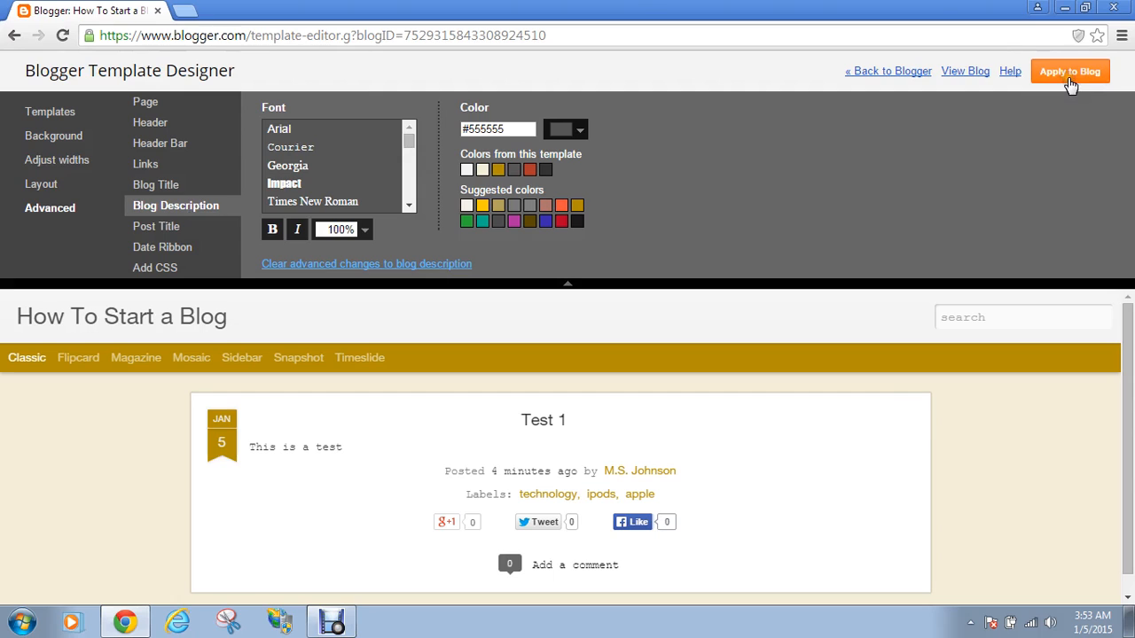
click(1070, 78)
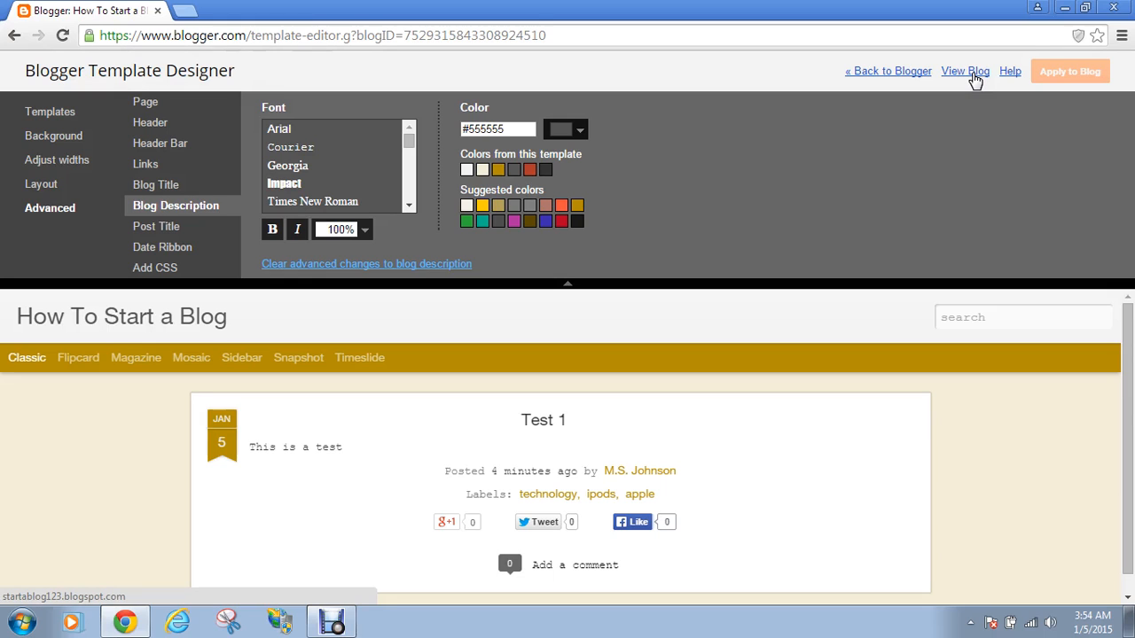
View the live blog in a new tab, close it, and go back to Blogger
click(974, 72)
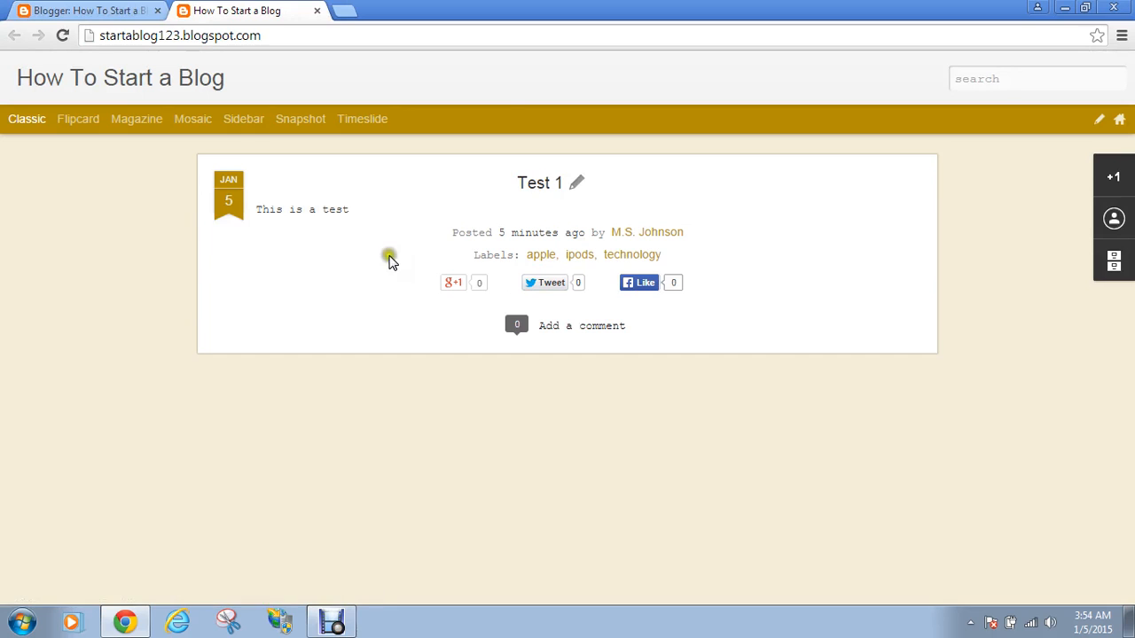
click(317, 10)
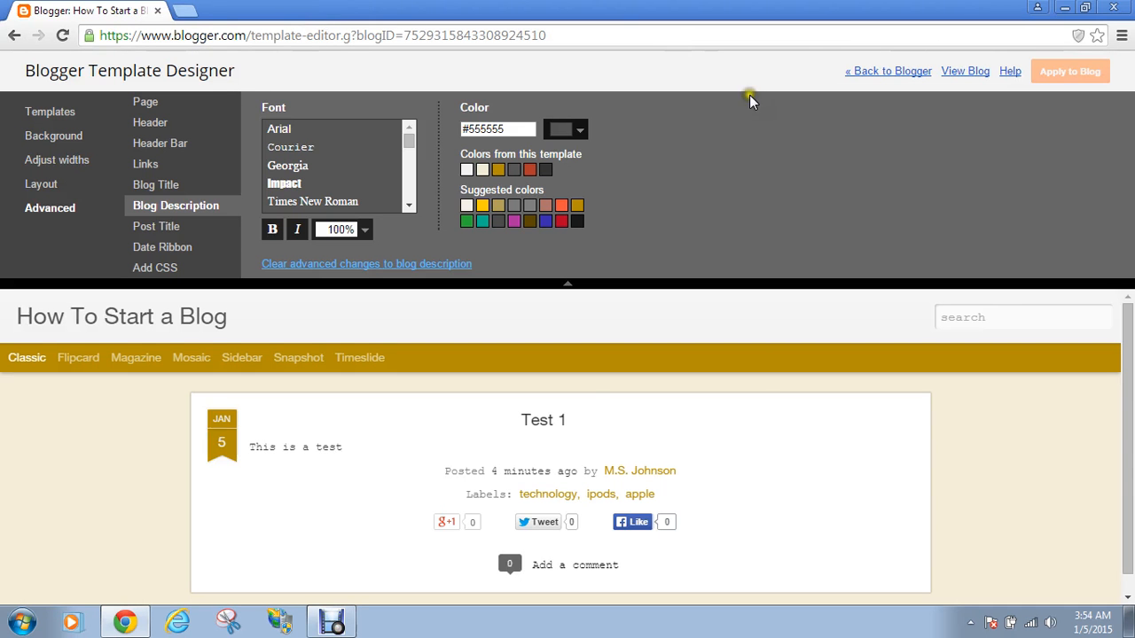
click(864, 71)
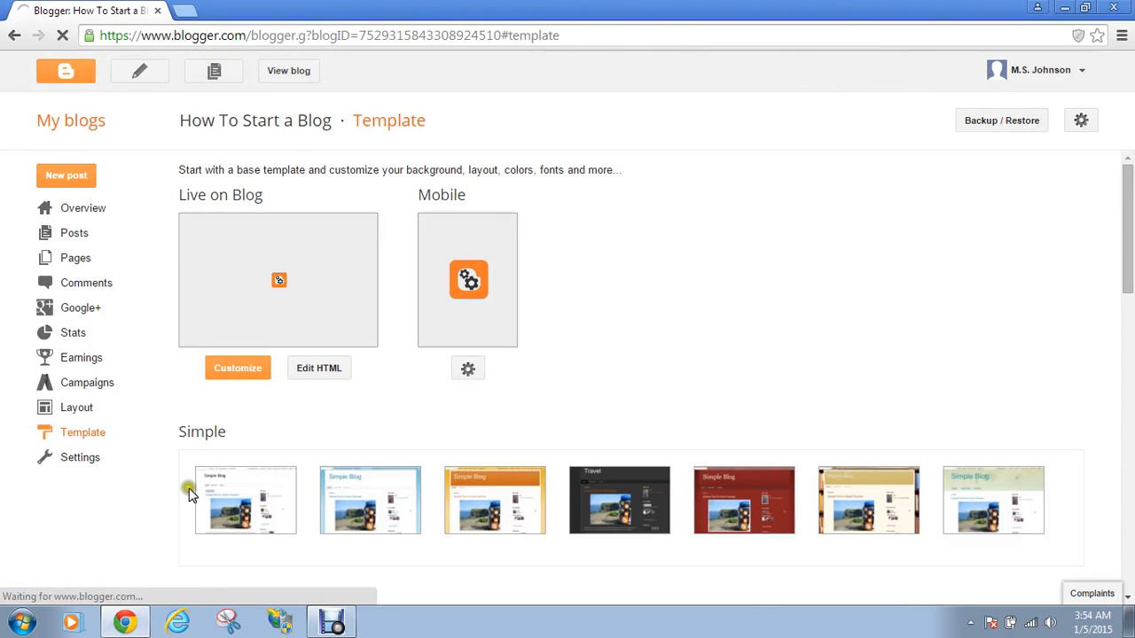
Open Basic settings and start editing the empty Description field
click(72, 466)
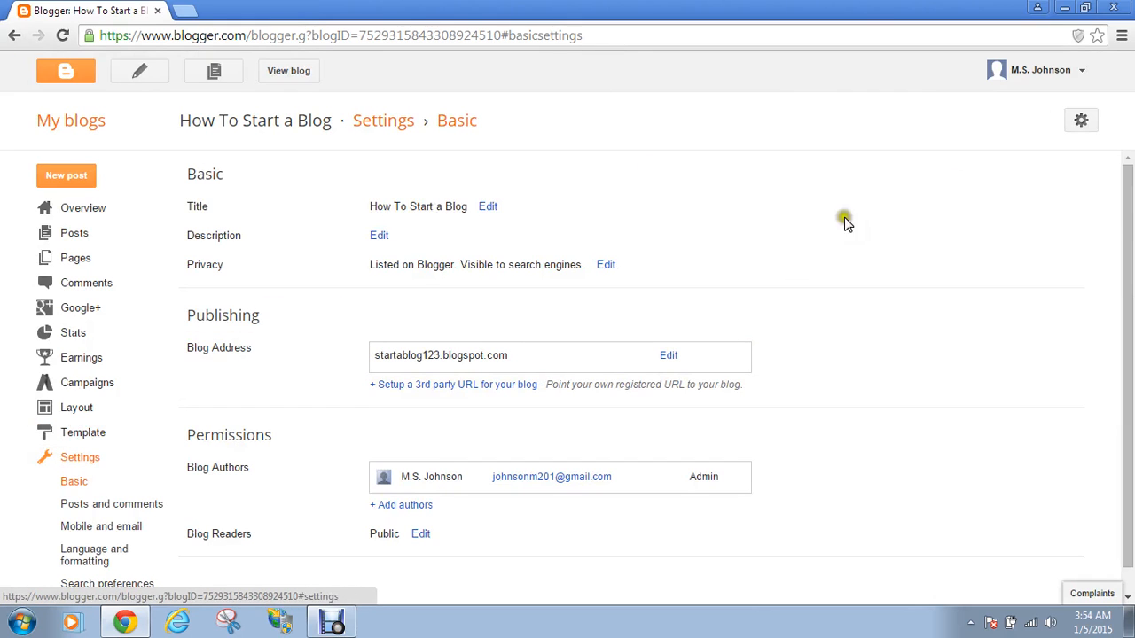
click(1125, 216)
drag(1125, 216, 1124, 238)
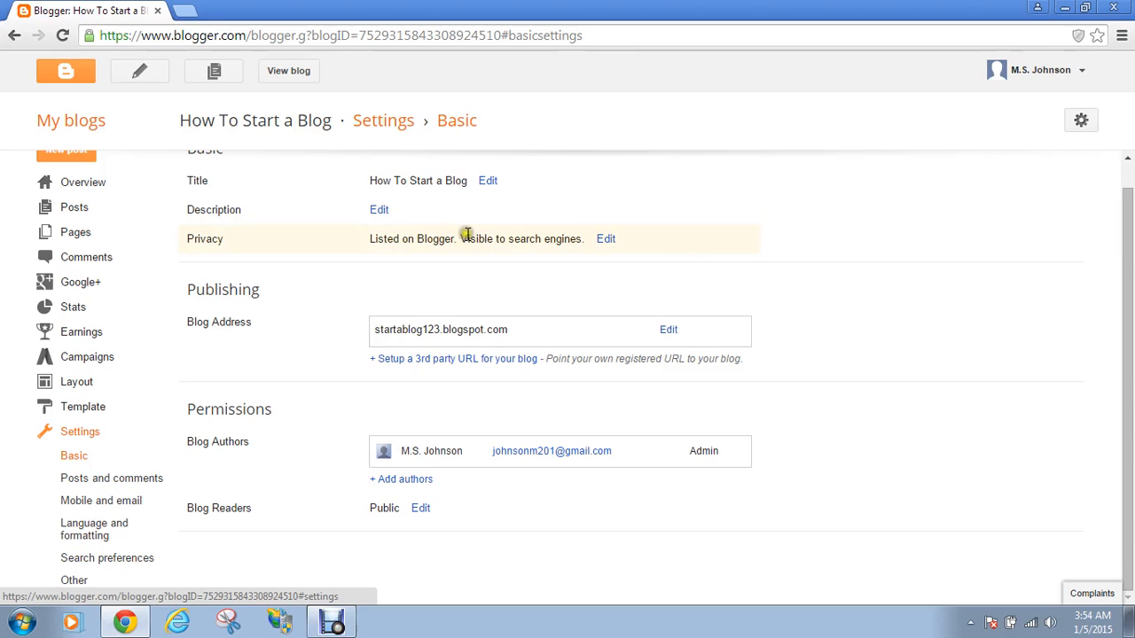
click(379, 211)
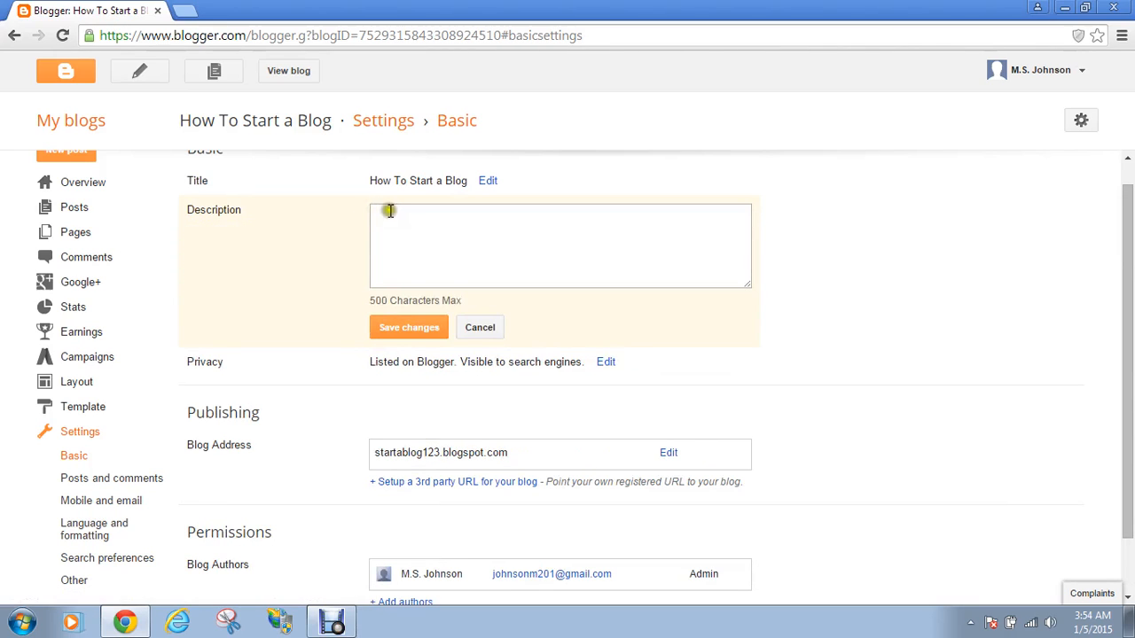
click(529, 259)
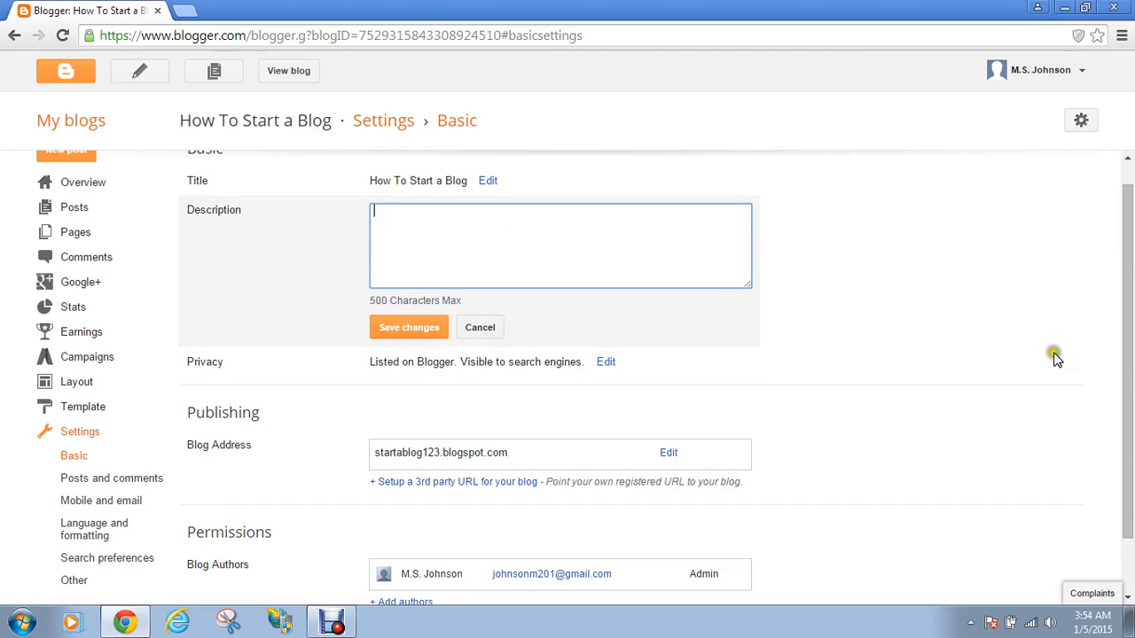
scroll(1131, 328, down, 1)
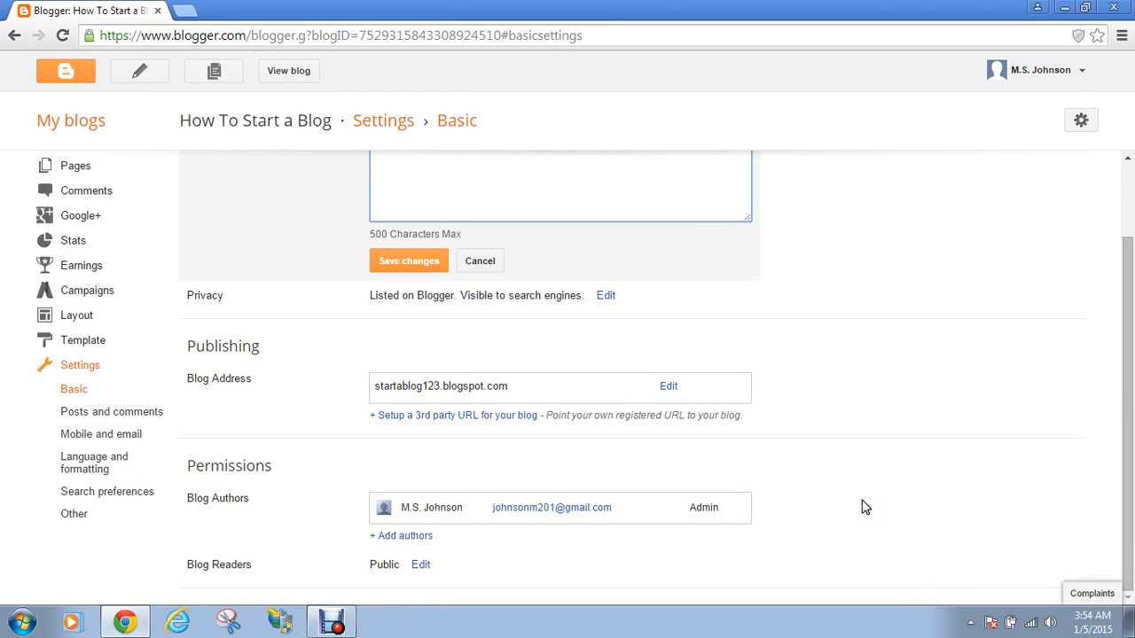
drag(1118, 411, 1130, 290)
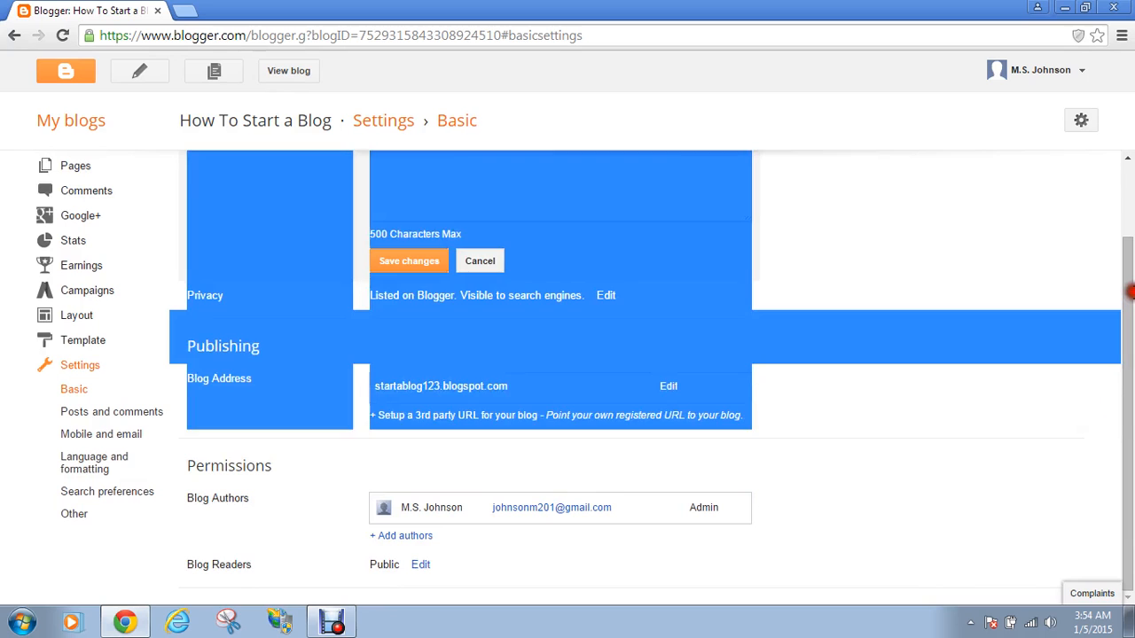
click(1108, 253)
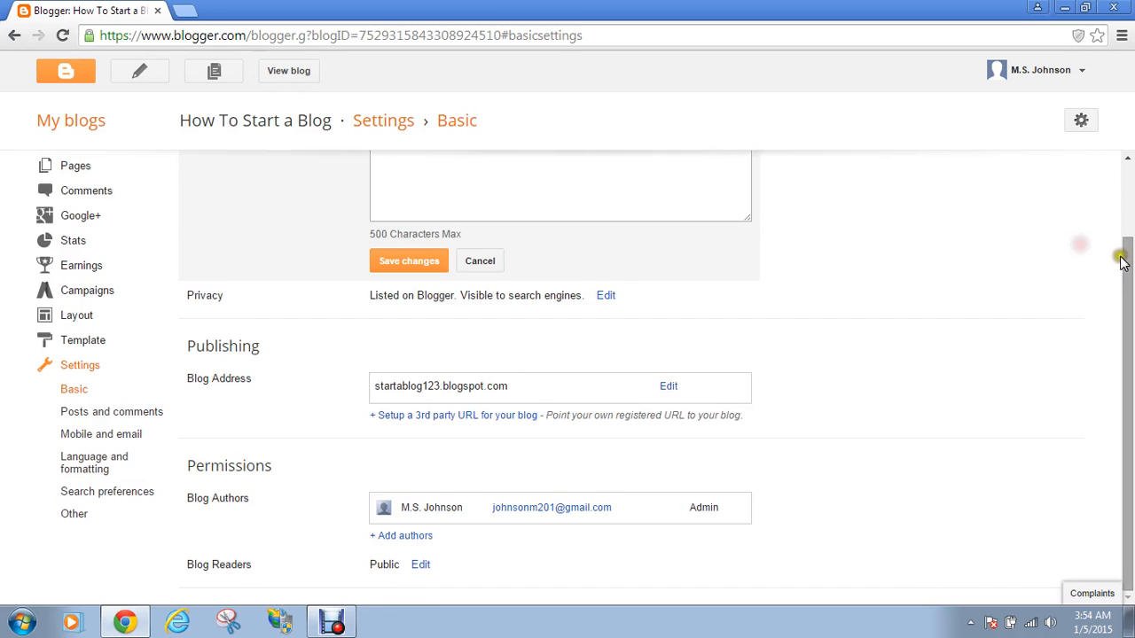
drag(1120, 248, 1130, 177)
scroll(1130, 177, down, 1)
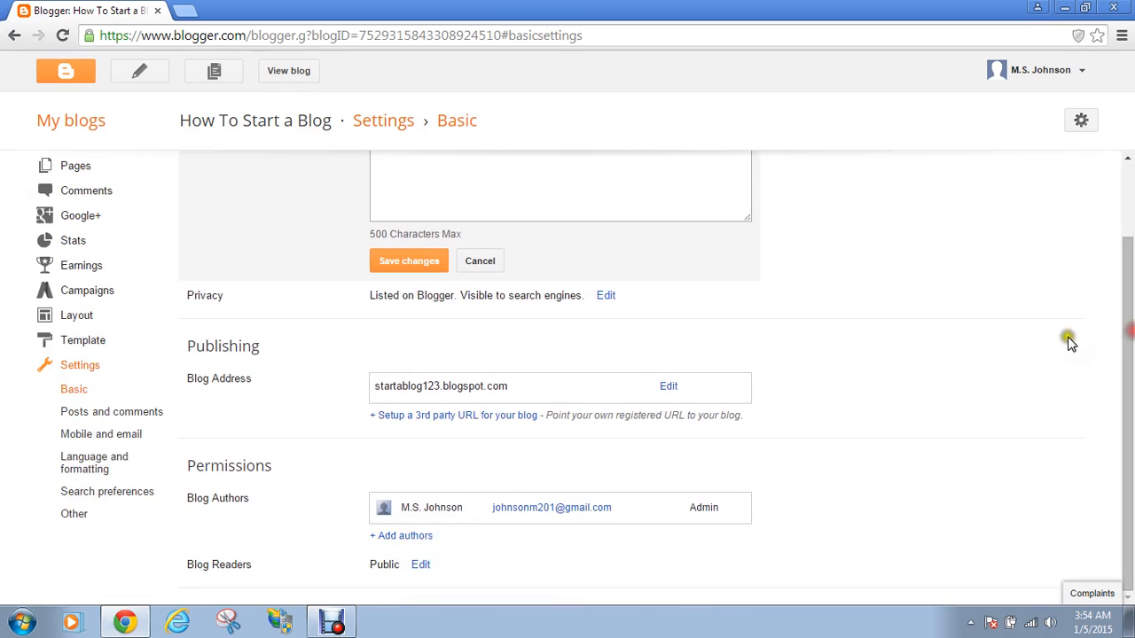
Scroll through the Other settings, then review the Posts and comments settings
click(75, 514)
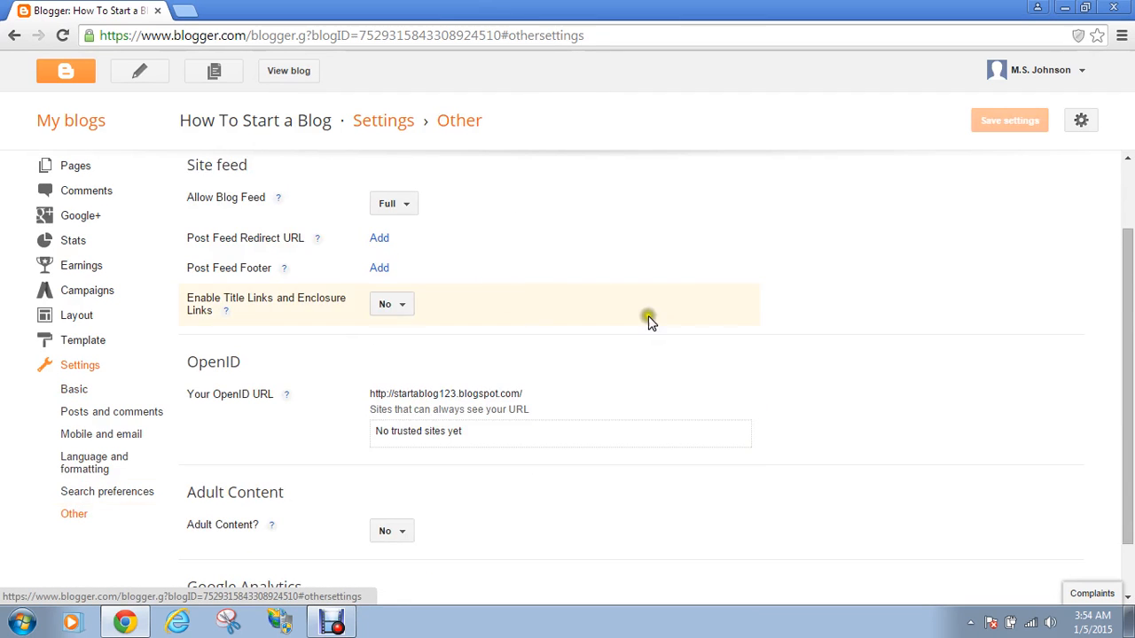
drag(1122, 279, 1130, 242)
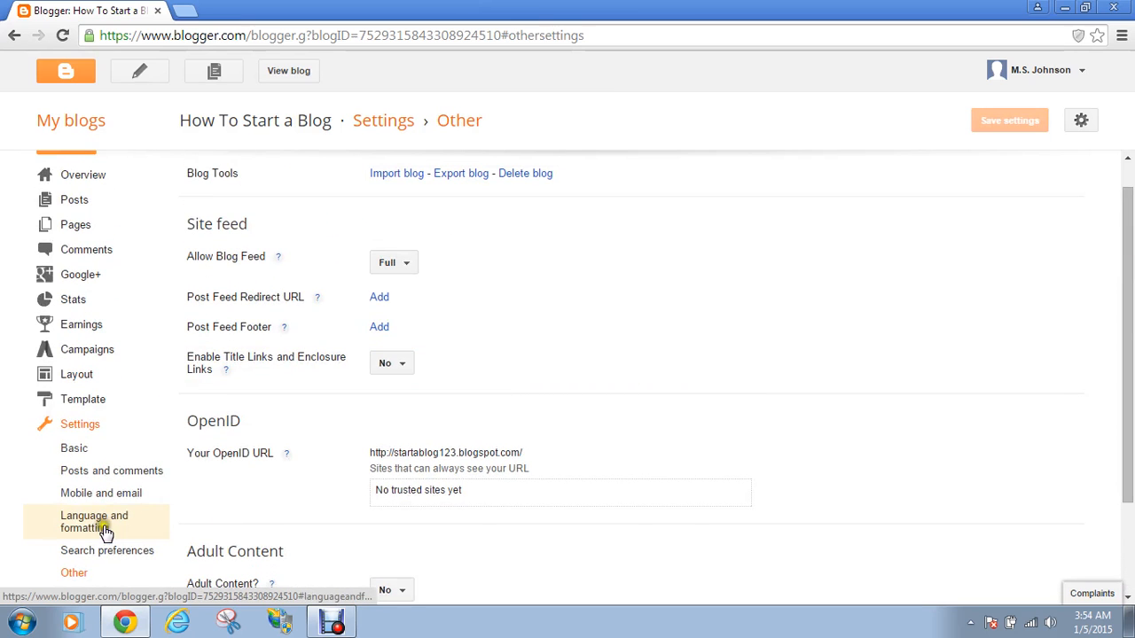
click(115, 472)
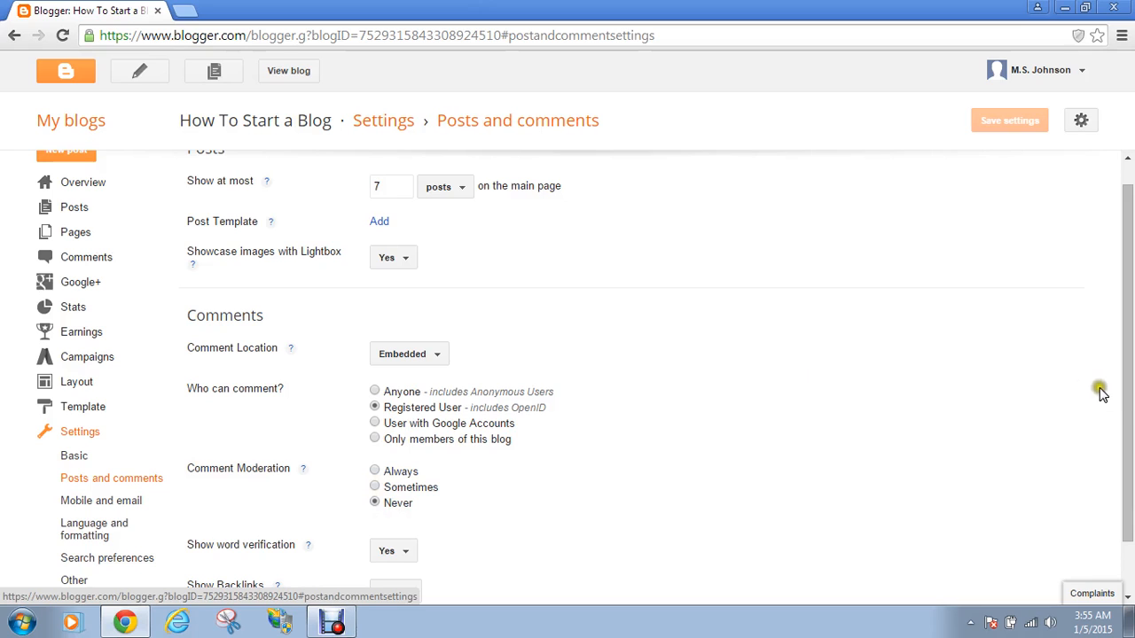
click(1119, 406)
drag(1128, 441, 1130, 523)
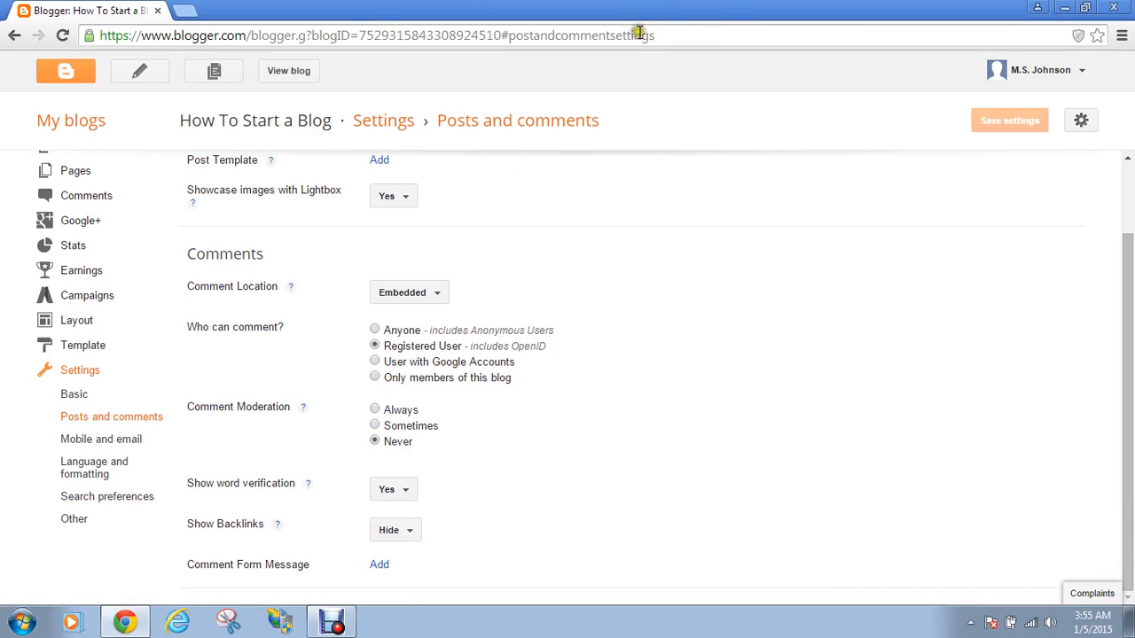
Open the live startablog123.blogspot.com blog in a new tab to see the Test 1 post
click(290, 71)
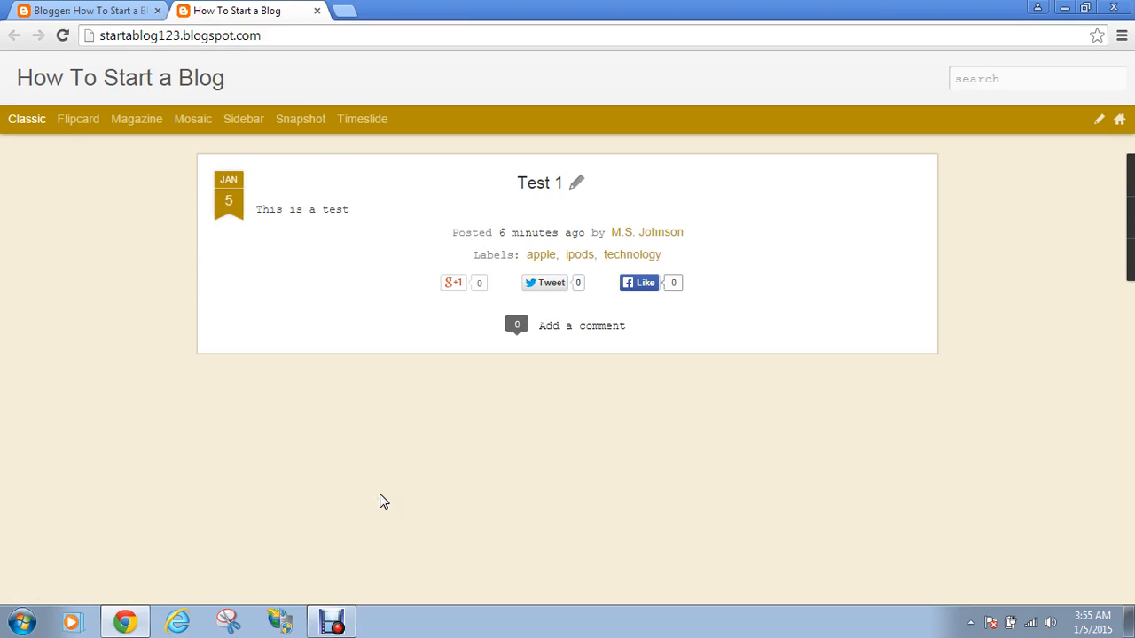
click(342, 620)
click(334, 625)
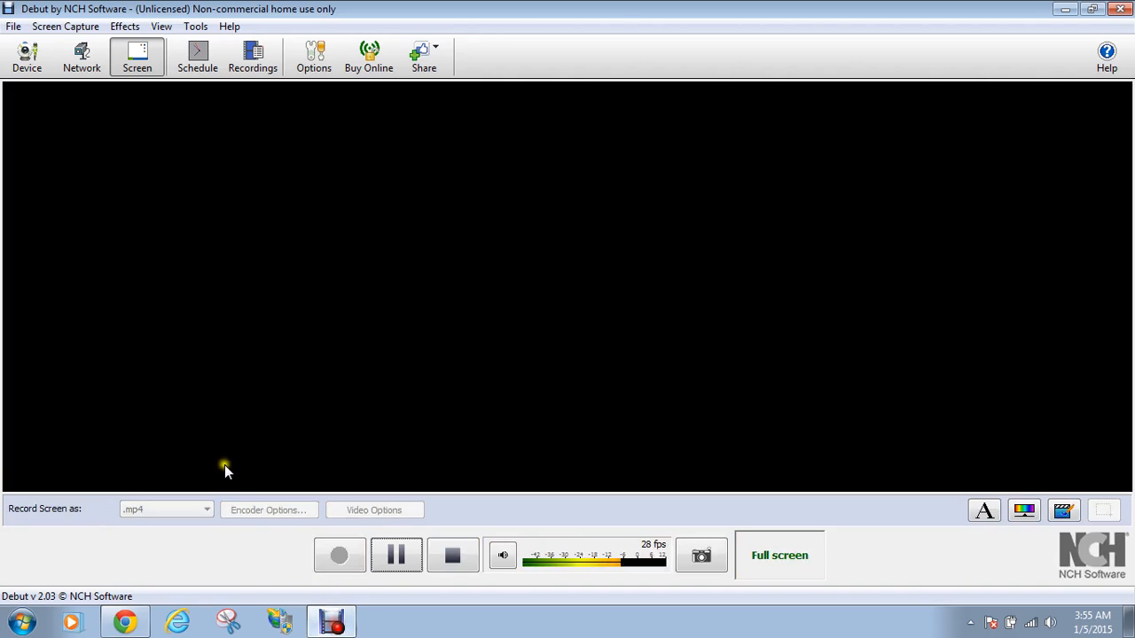